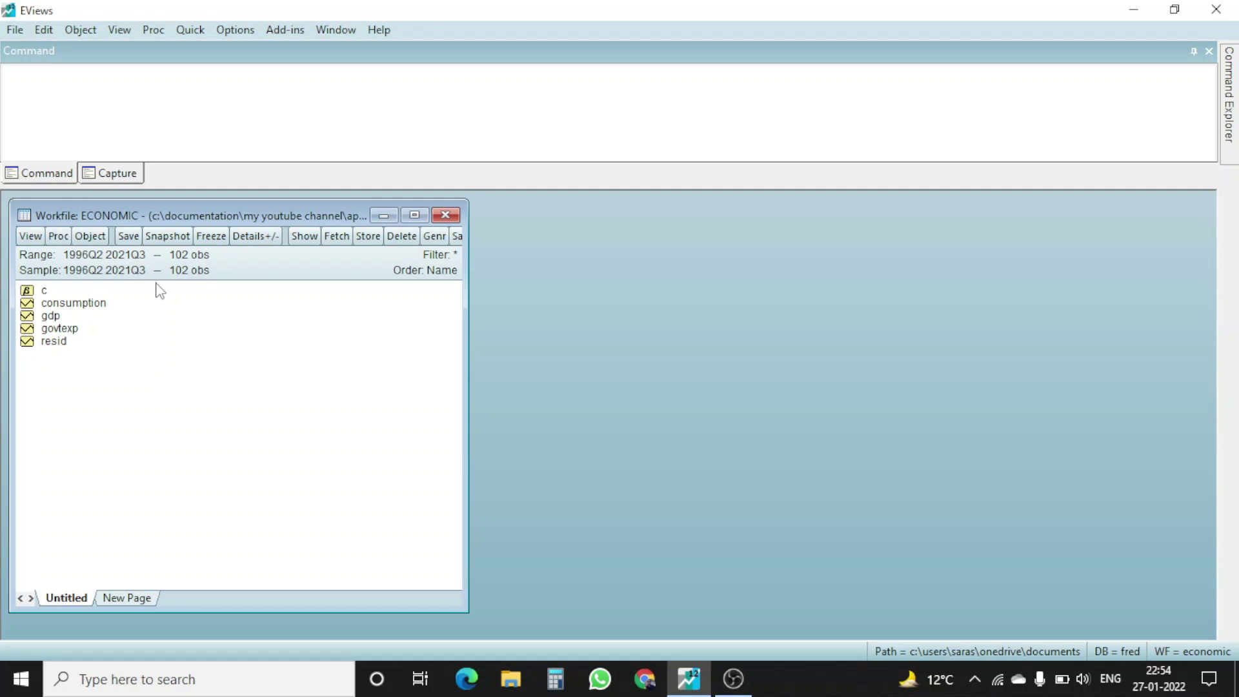
- Multi-select the consumption, gdp and govtexp series in the ECONOMIC workfile list
{"action": "left_click", "coordinate": [100, 308]}
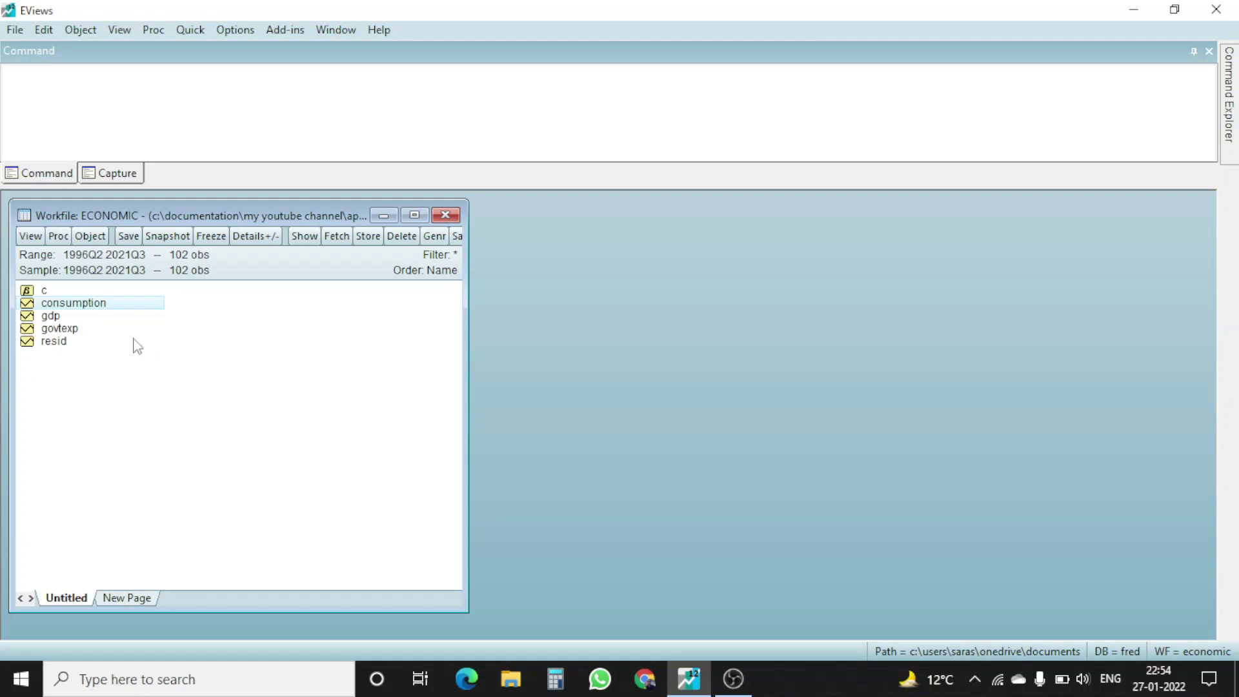
{"action": "left_click", "coordinate": [50, 317]}
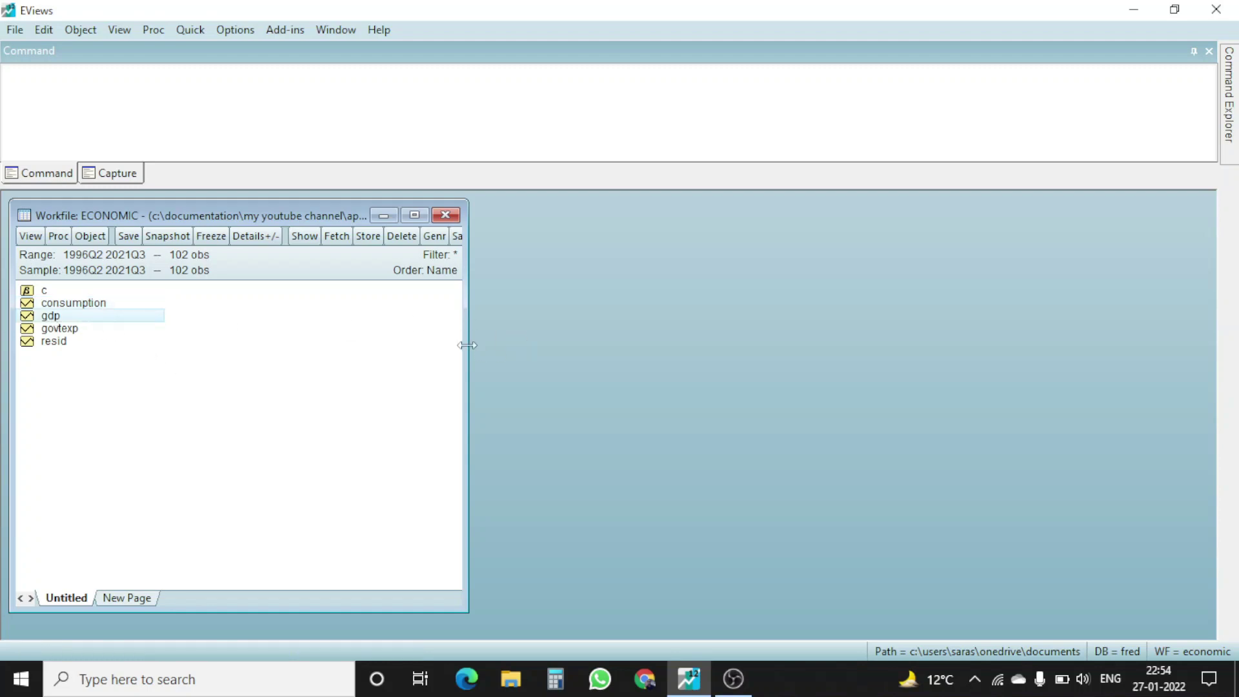
{"action": "left_click", "coordinate": [59, 330]}
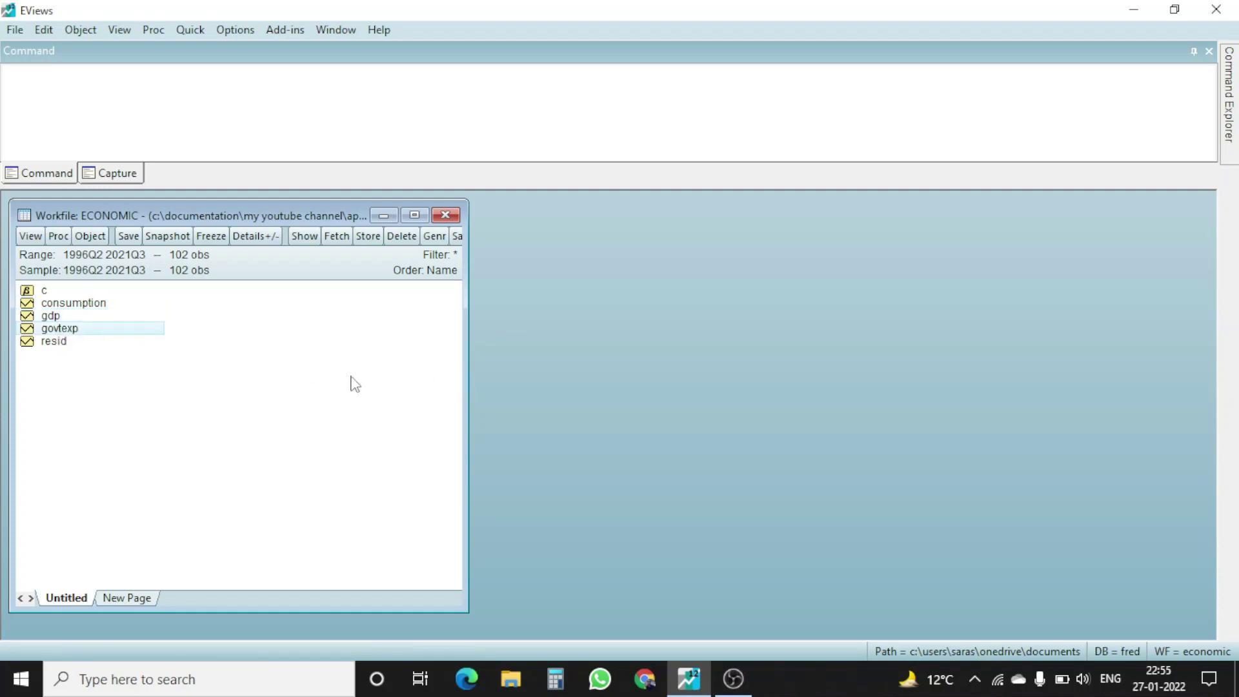
{"action": "left_click", "coordinate": [92, 304]}
{"action": "left_click", "coordinate": [63, 317]}
{"action": "left_click", "coordinate": [68, 330]}
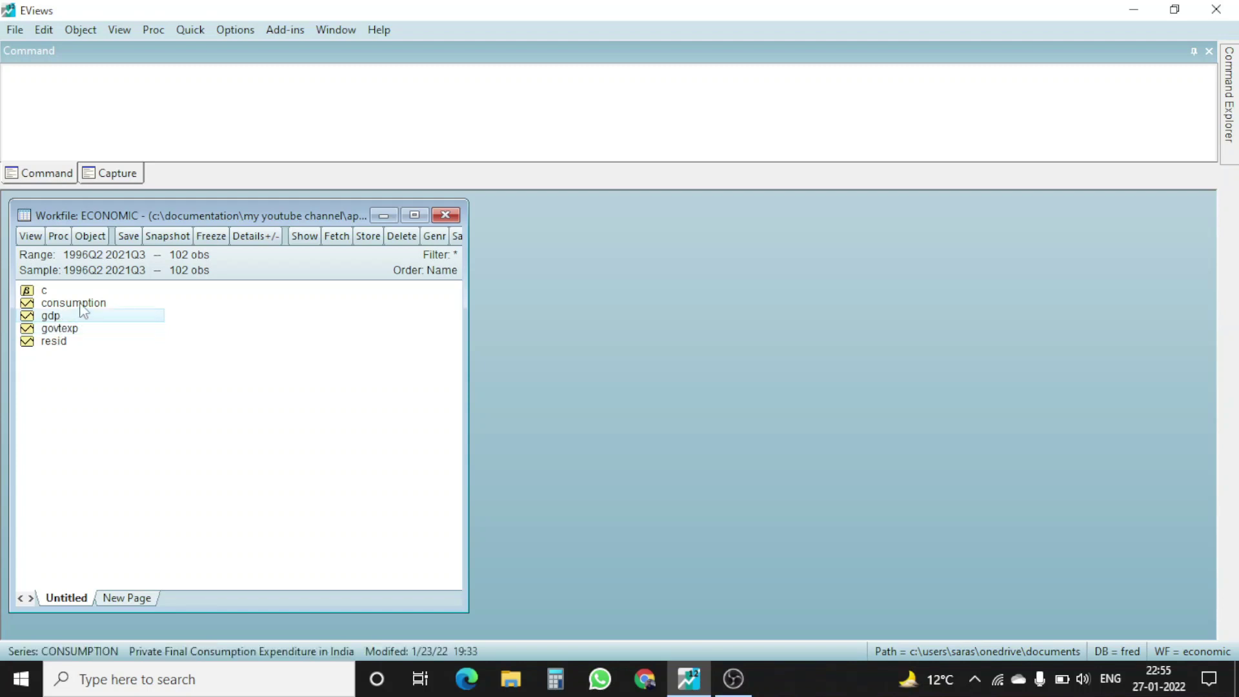
{"action": "left_click", "coordinate": [81, 305]}
{"action": "left_click", "coordinate": [65, 329], "text": "shift"}
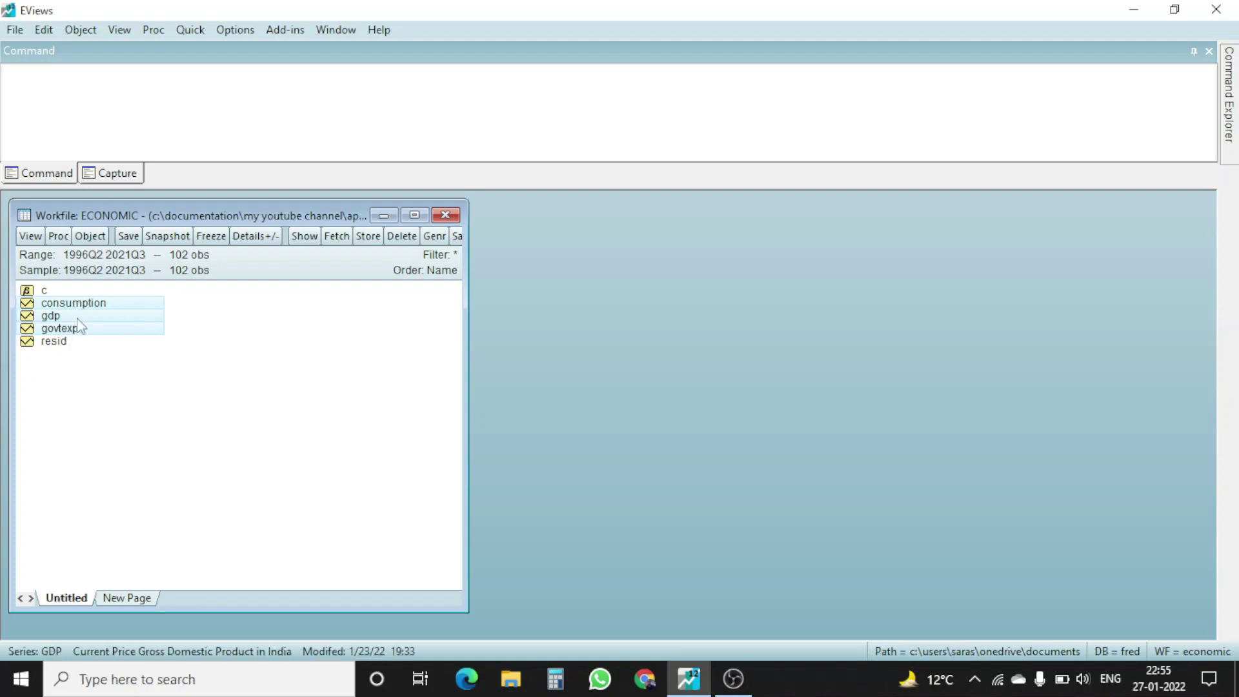
- Open consumption, gdp and govtexp as a group, move its window aside and scroll the quarterly values
{"action": "right_click", "coordinate": [77, 322]}
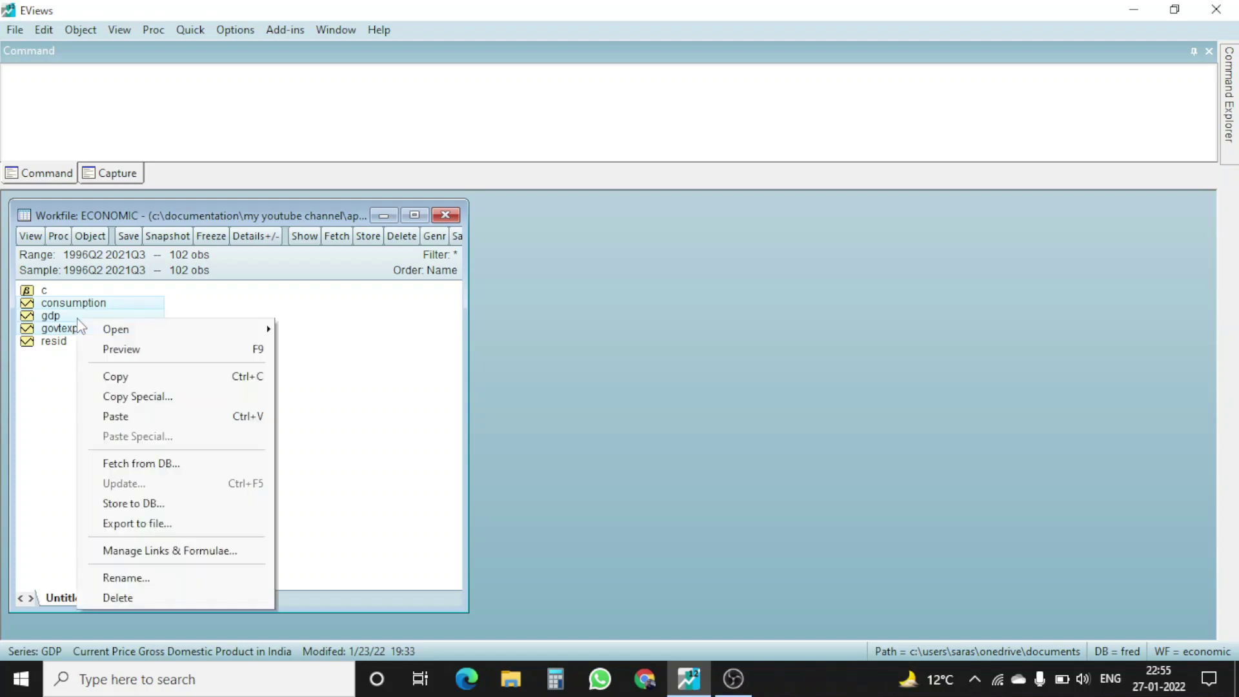
{"action": "mouse_move", "coordinate": [86, 325]}
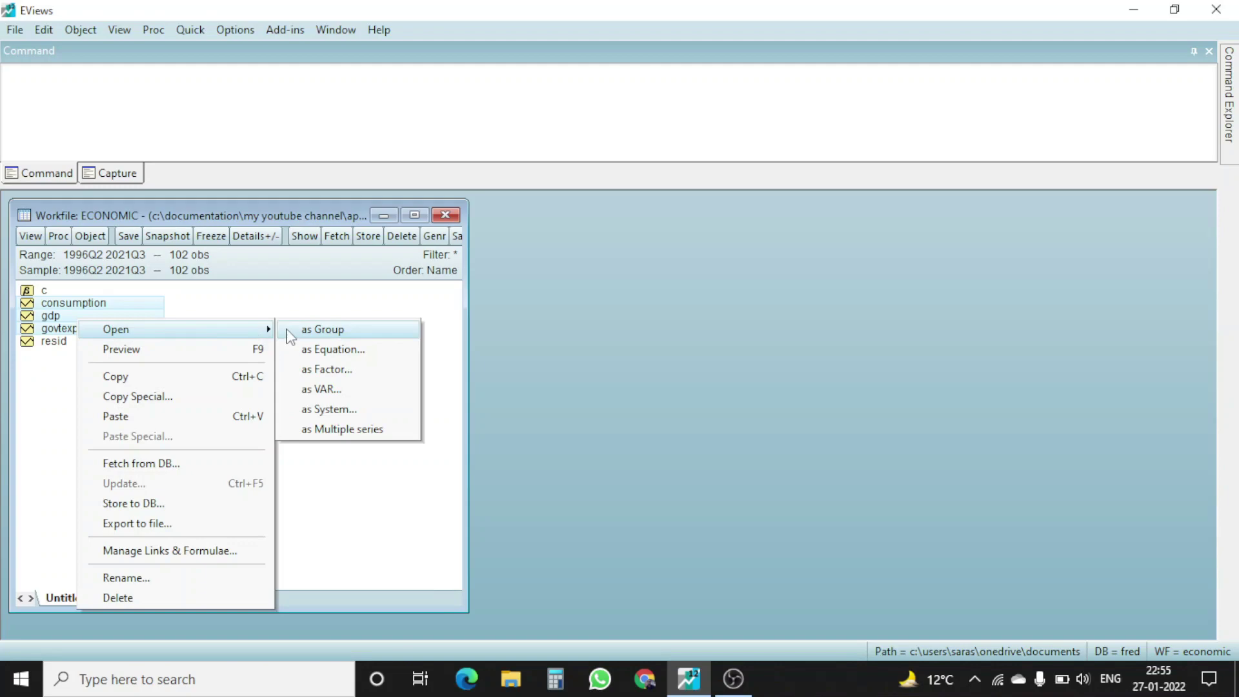
{"action": "left_click", "coordinate": [288, 334]}
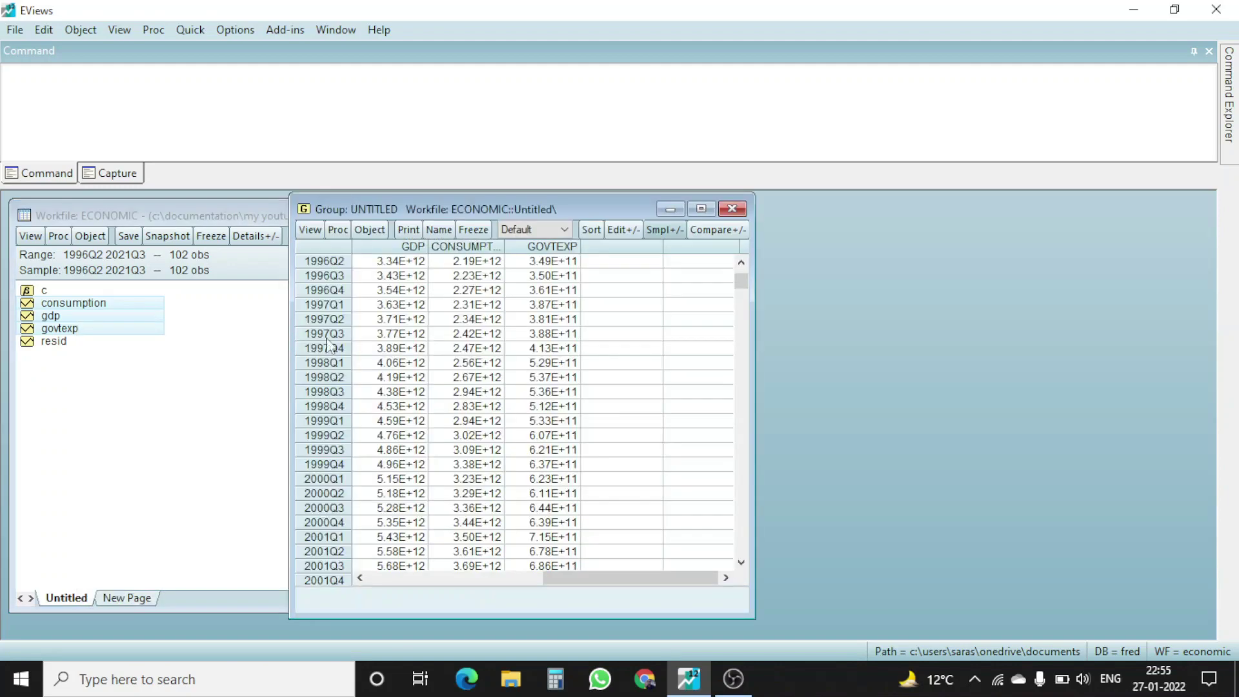
{"action": "left_click_drag", "start_coordinate": [578, 200], "coordinate": [763, 202]}
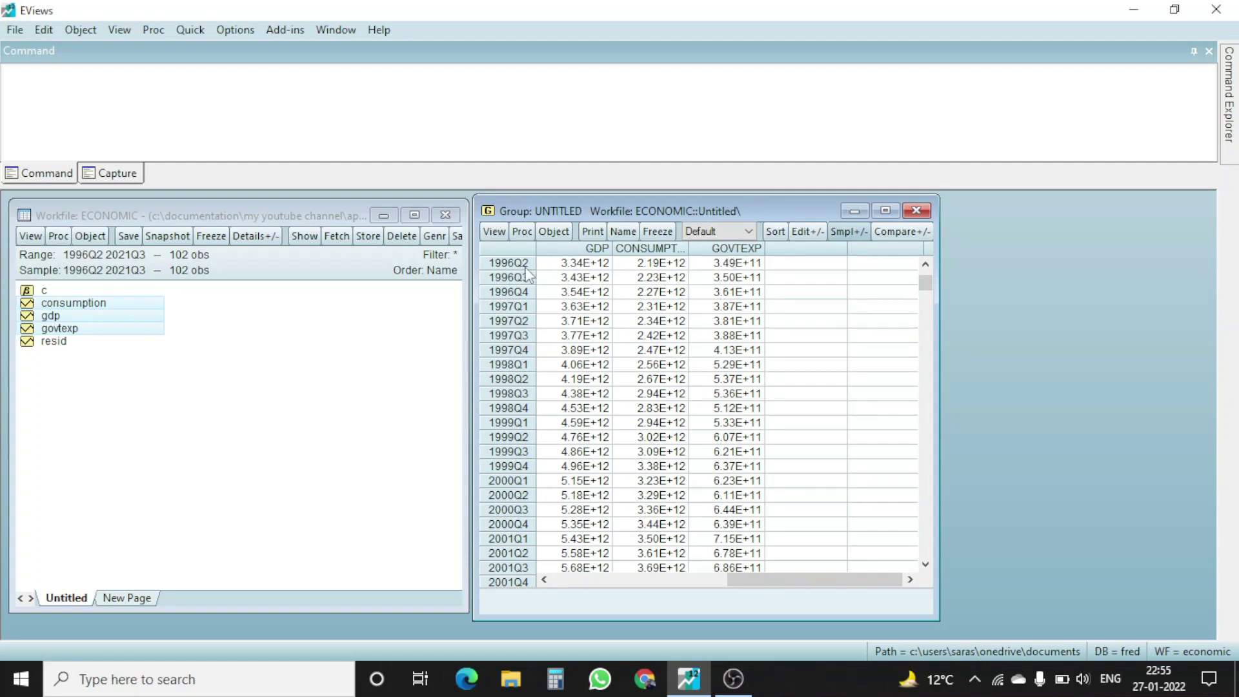
{"action": "left_click_drag", "start_coordinate": [927, 284], "coordinate": [933, 556]}
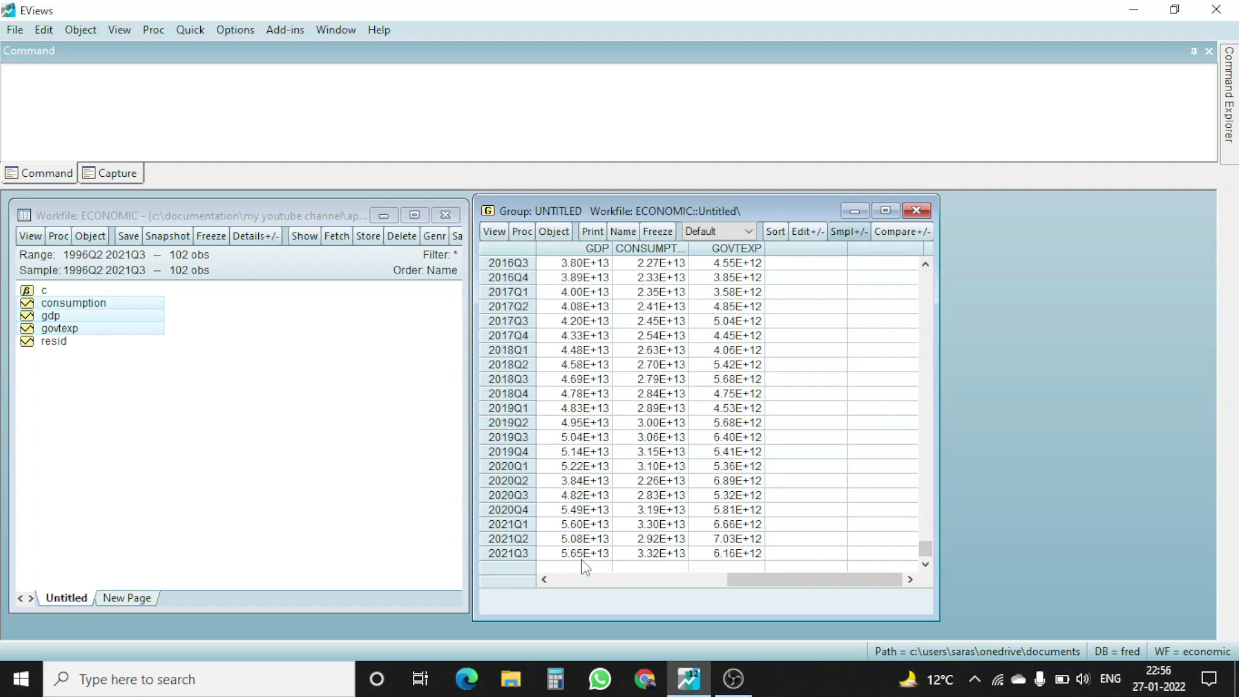
{"action": "left_click_drag", "start_coordinate": [926, 548], "coordinate": [932, 270]}
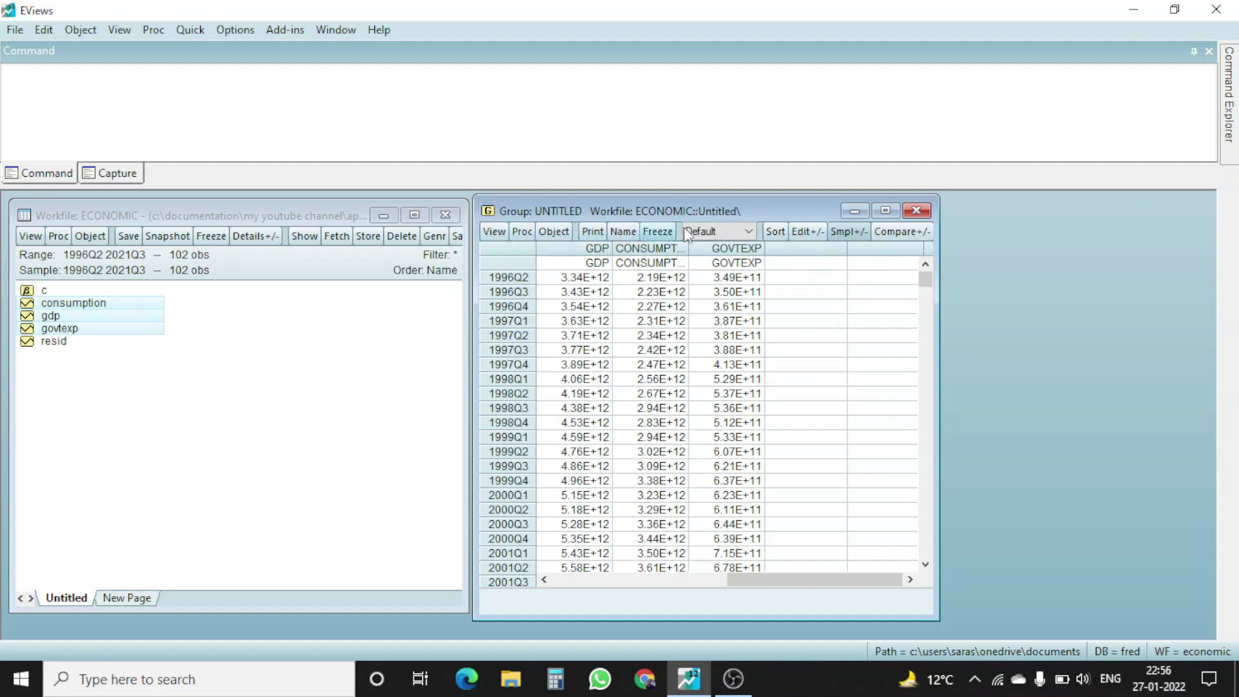
- Display the group as a basic Line & Symbol graph of GDP, CONSUMPTION and GOVTEXP
{"action": "left_click", "coordinate": [495, 232]}
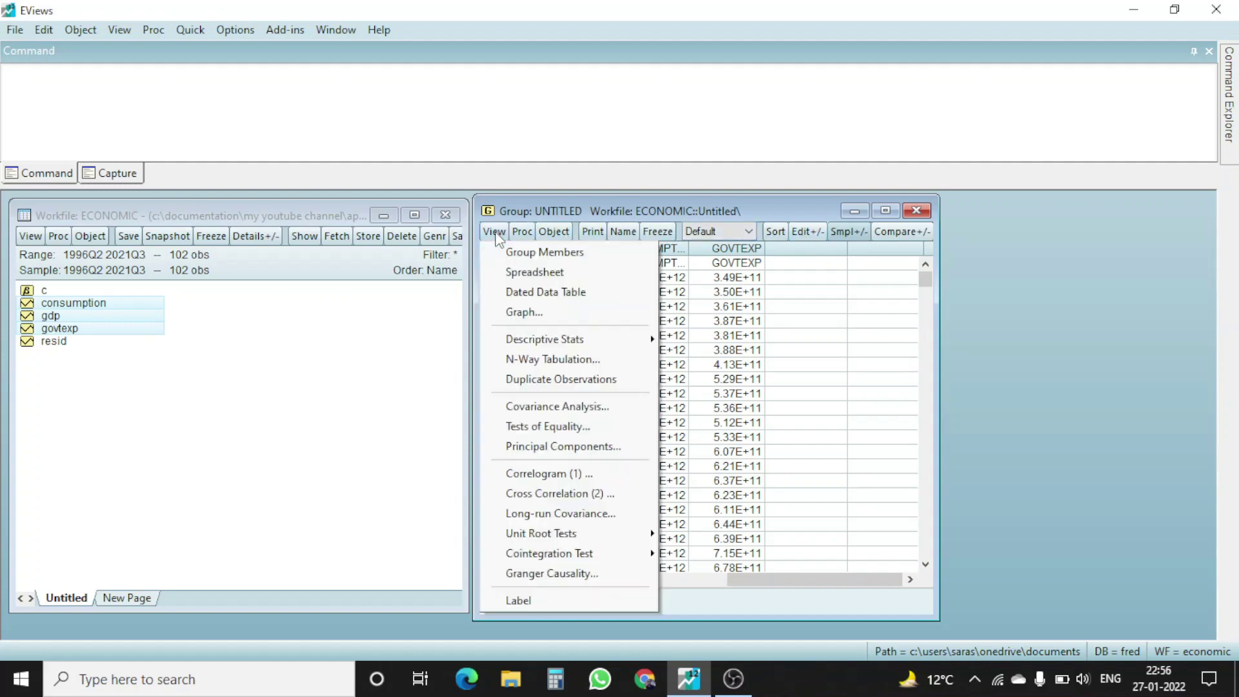
{"action": "left_click", "coordinate": [516, 314]}
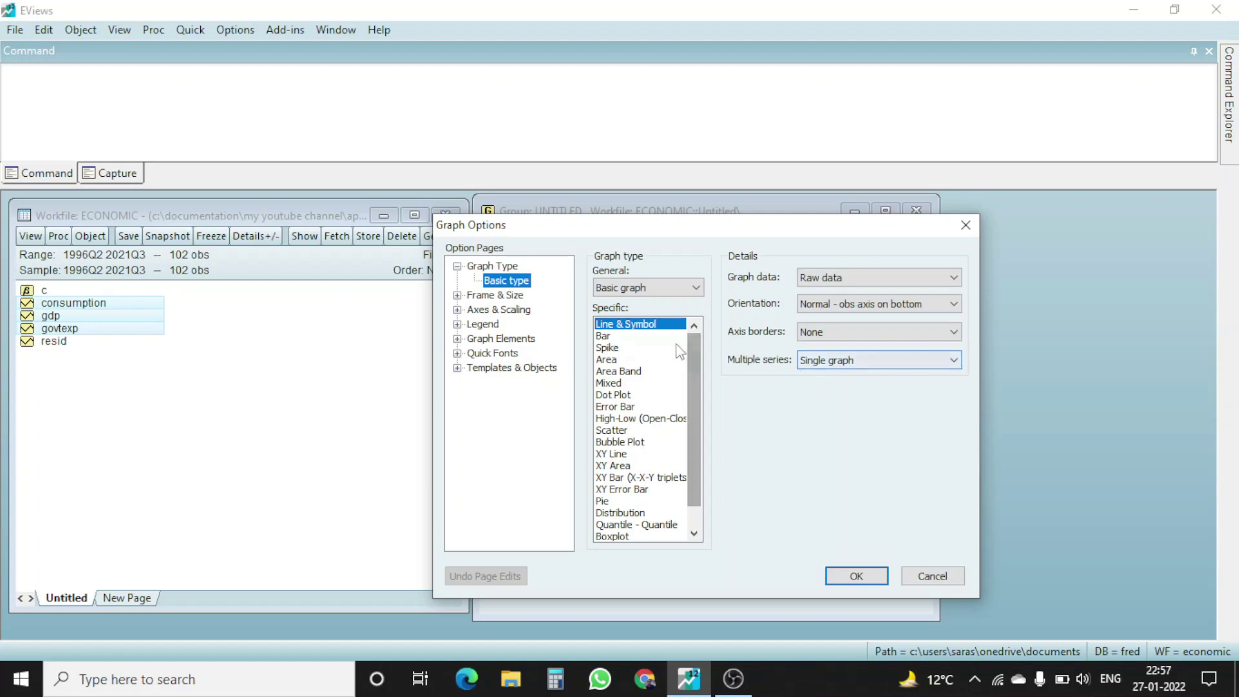
{"action": "left_click", "coordinate": [840, 577]}
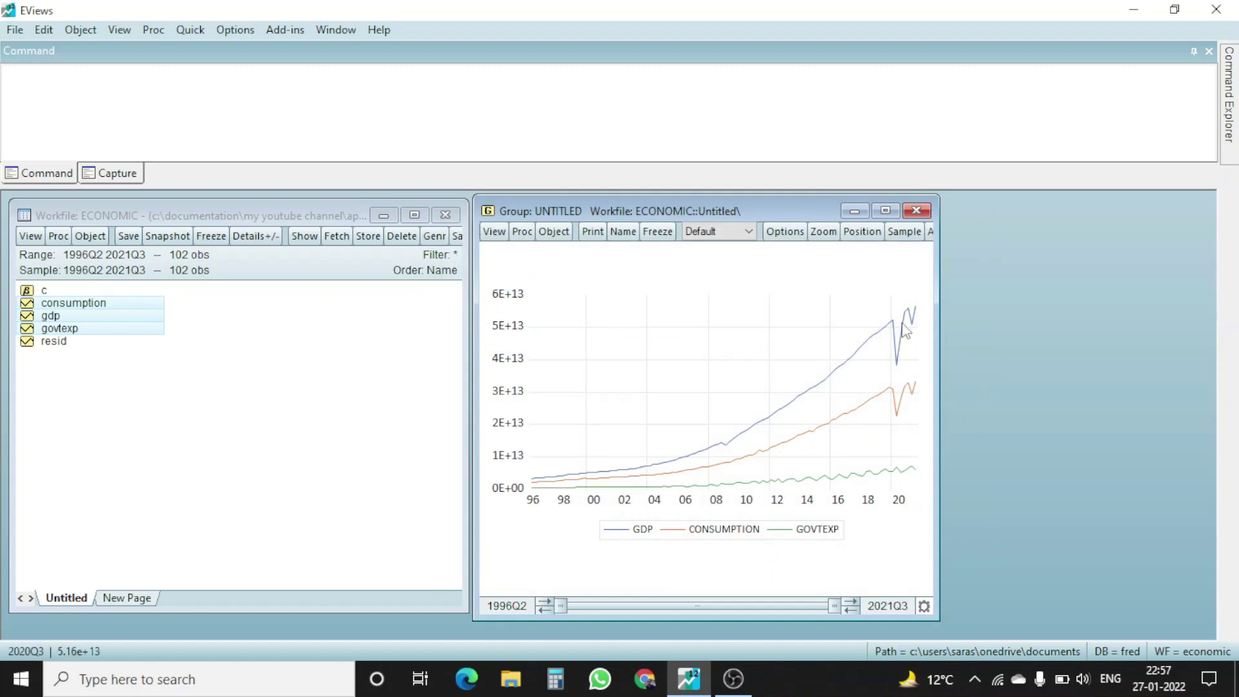
- Maximize the graph window and read the series values around 2020
{"action": "left_click", "coordinate": [886, 211]}
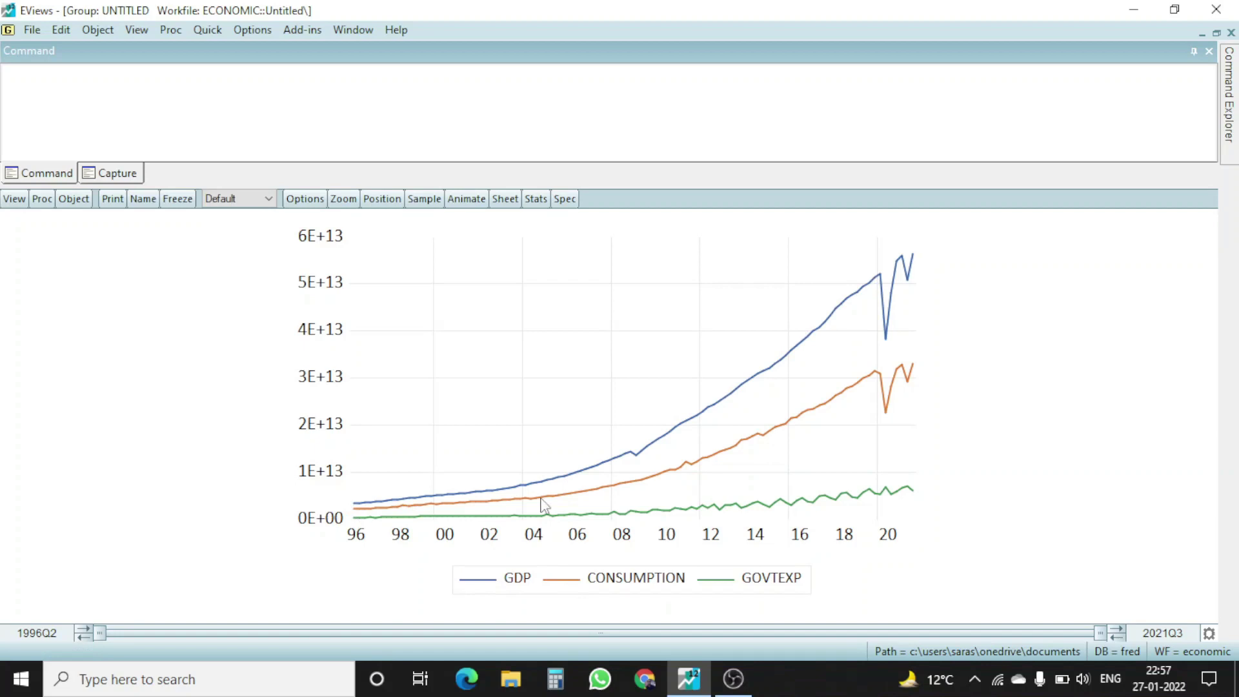
{"action": "mouse_move", "coordinate": [881, 381]}
{"action": "mouse_move", "coordinate": [896, 487]}
{"action": "mouse_move", "coordinate": [882, 279]}
{"action": "mouse_move", "coordinate": [885, 338]}
{"action": "mouse_move", "coordinate": [888, 426]}
{"action": "mouse_move", "coordinate": [884, 257]}
{"action": "mouse_move", "coordinate": [902, 357]}
- Set Multiple series to Multiple graphs so each series gets its own graph
{"action": "left_click", "coordinate": [303, 200]}
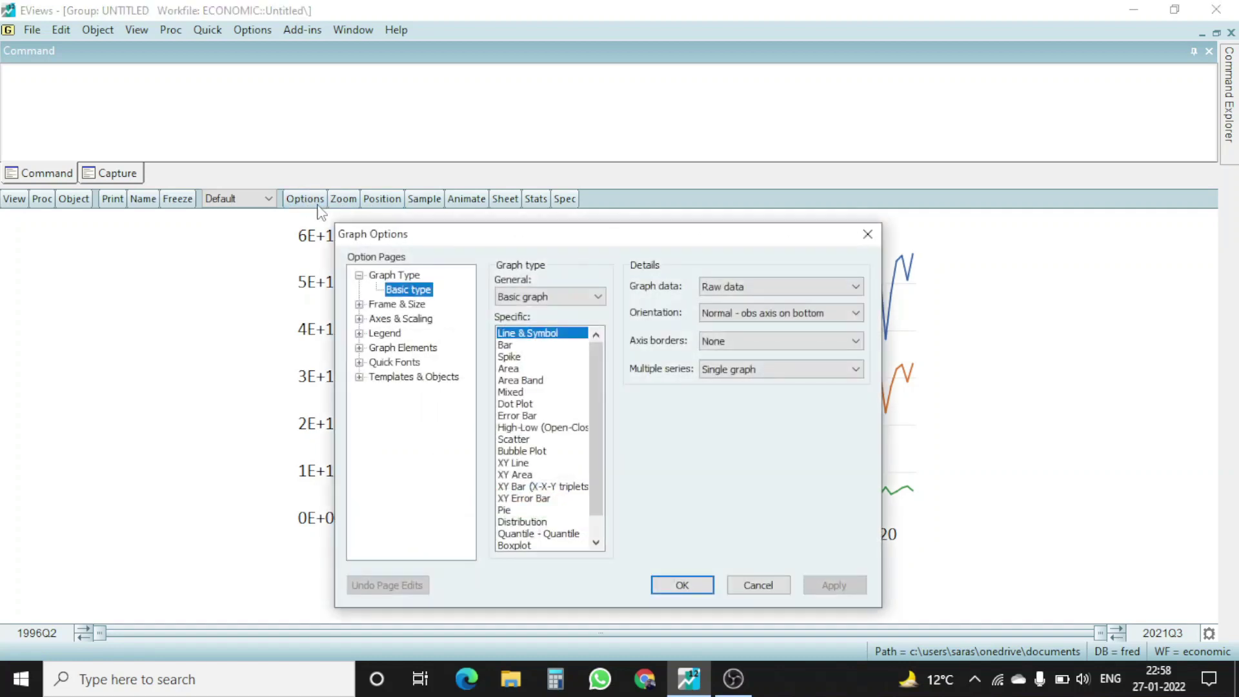
{"action": "left_click", "coordinate": [725, 371]}
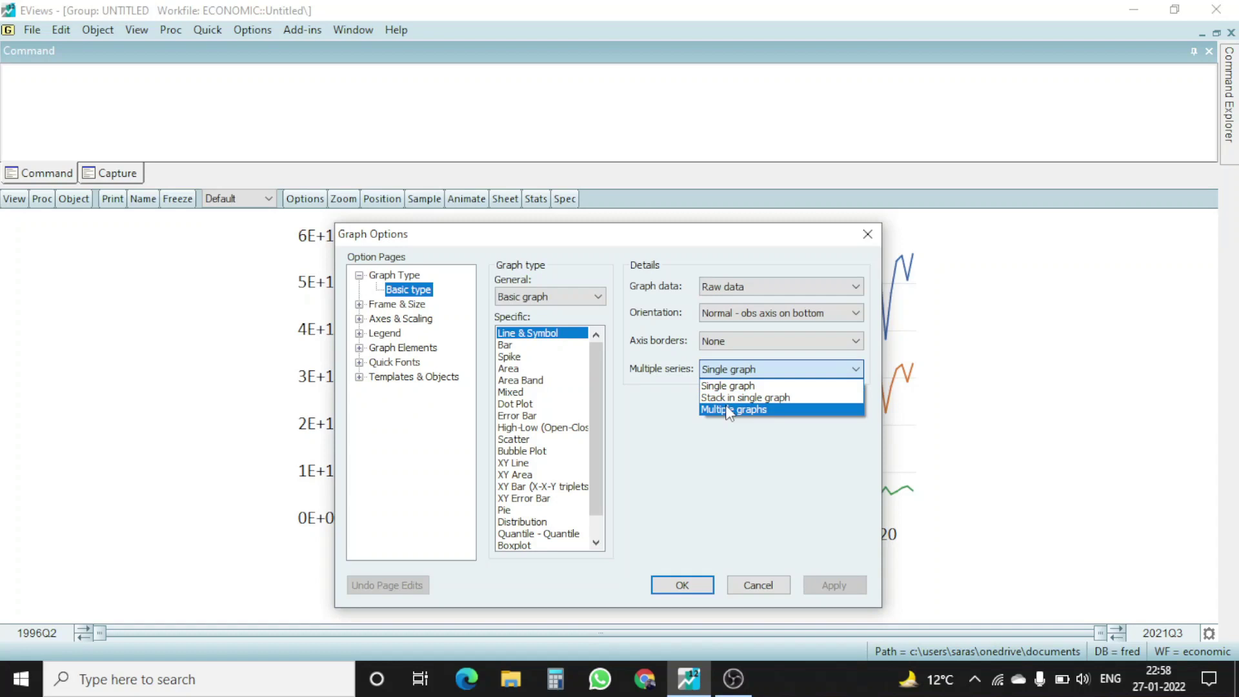
{"action": "left_click", "coordinate": [728, 410]}
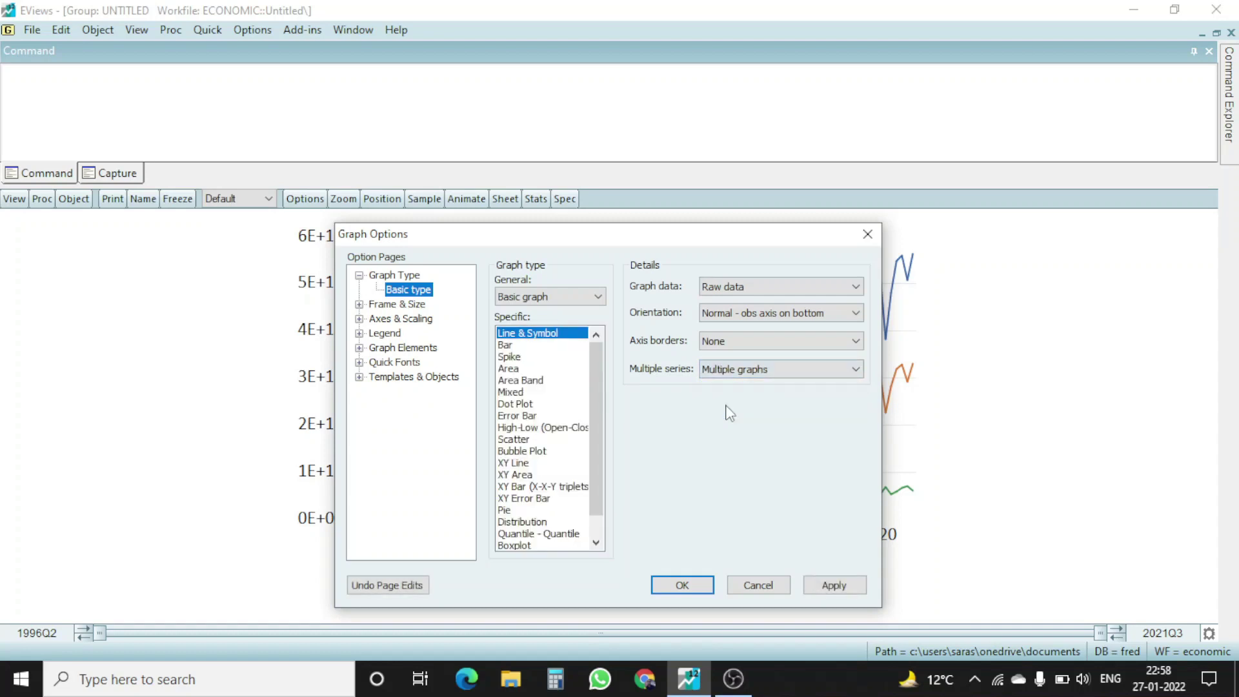
{"action": "left_click", "coordinate": [837, 586]}
{"action": "left_click", "coordinate": [682, 585]}
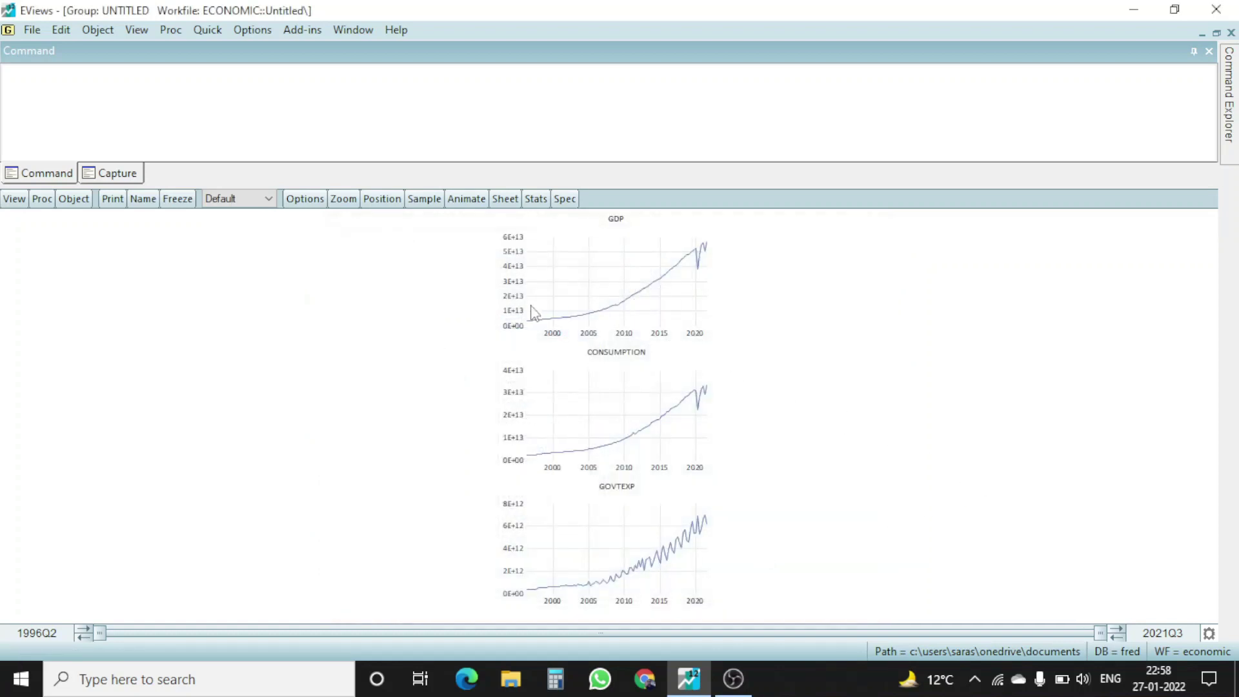
- Arrange GDP and CONSUMPTION side by side on top with GOVTEXP below
{"action": "left_click_drag", "start_coordinate": [262, 411], "coordinate": [365, 382]}
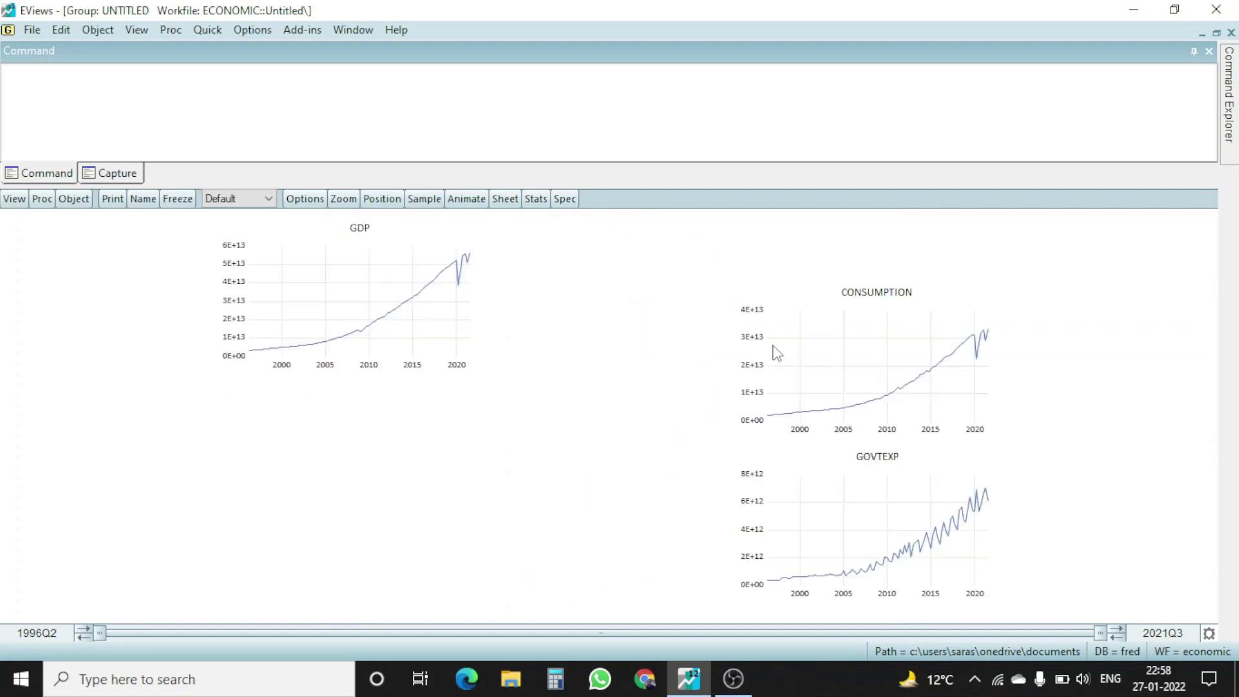
{"action": "left_click_drag", "start_coordinate": [718, 302], "coordinate": [676, 297]}
{"action": "left_click_drag", "start_coordinate": [802, 517], "coordinate": [504, 494]}
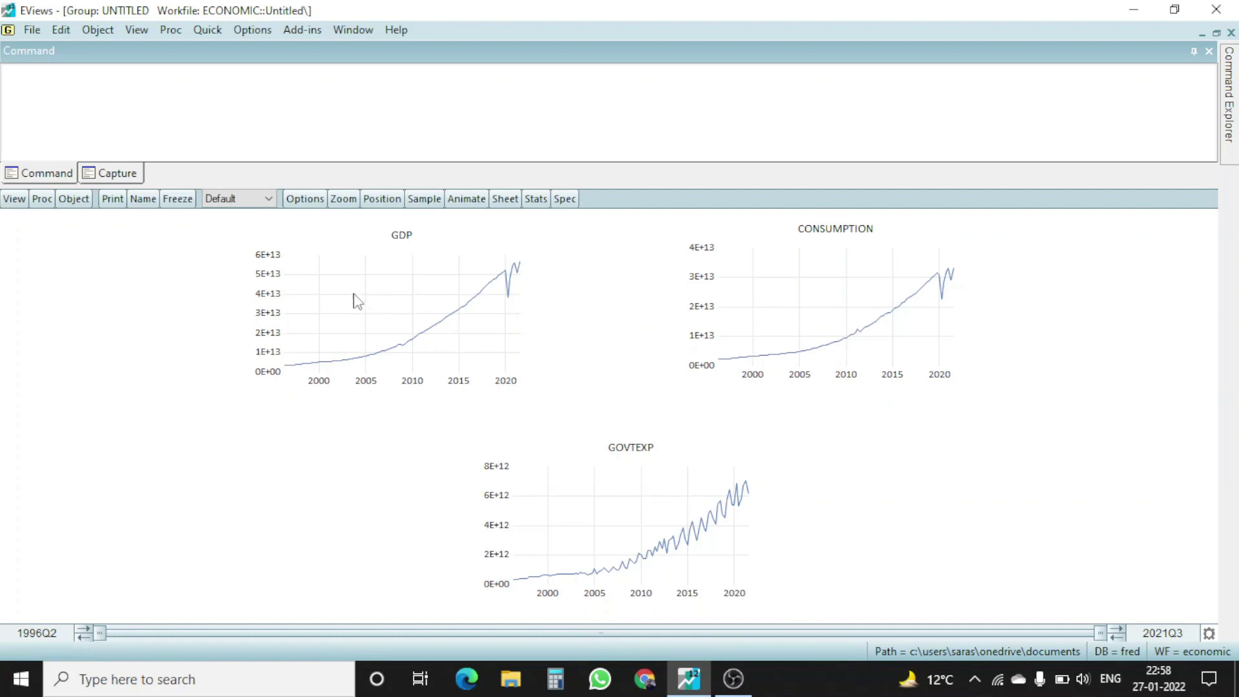
- Change the graph type to Scatter with a Regression Line fit on each plot
{"action": "left_click", "coordinate": [304, 199]}
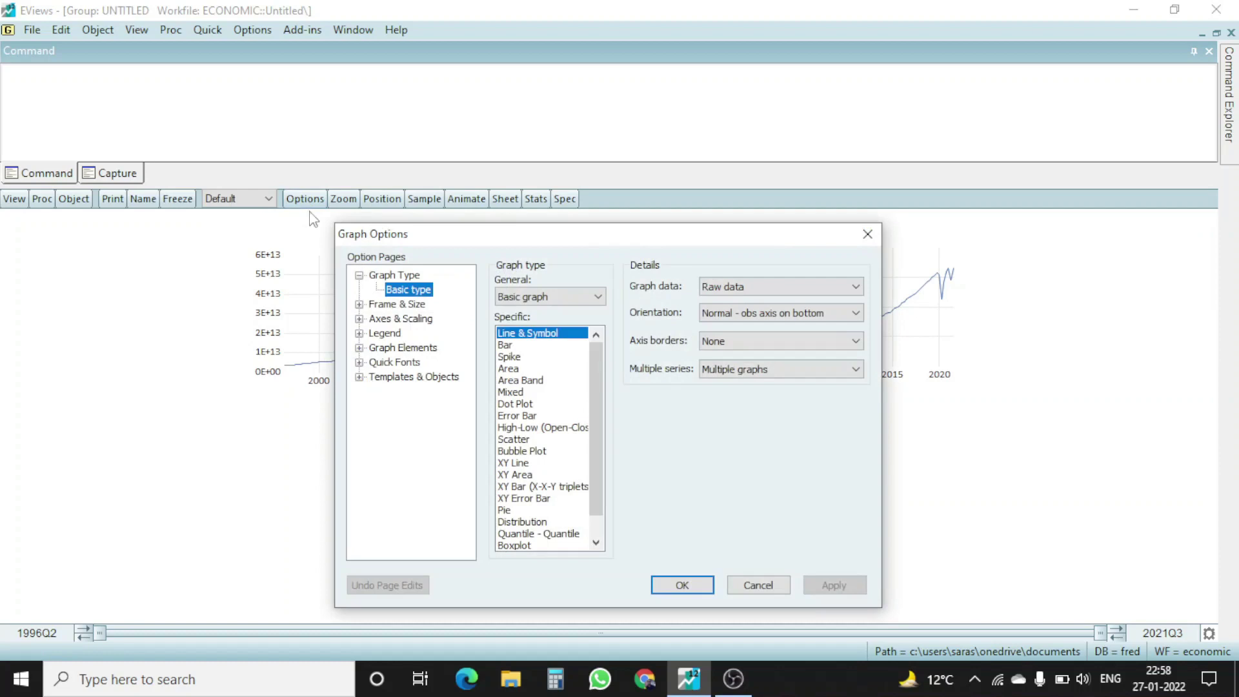
{"action": "scroll", "coordinate": [598, 400], "scroll_direction": "down", "scroll_amount": 1}
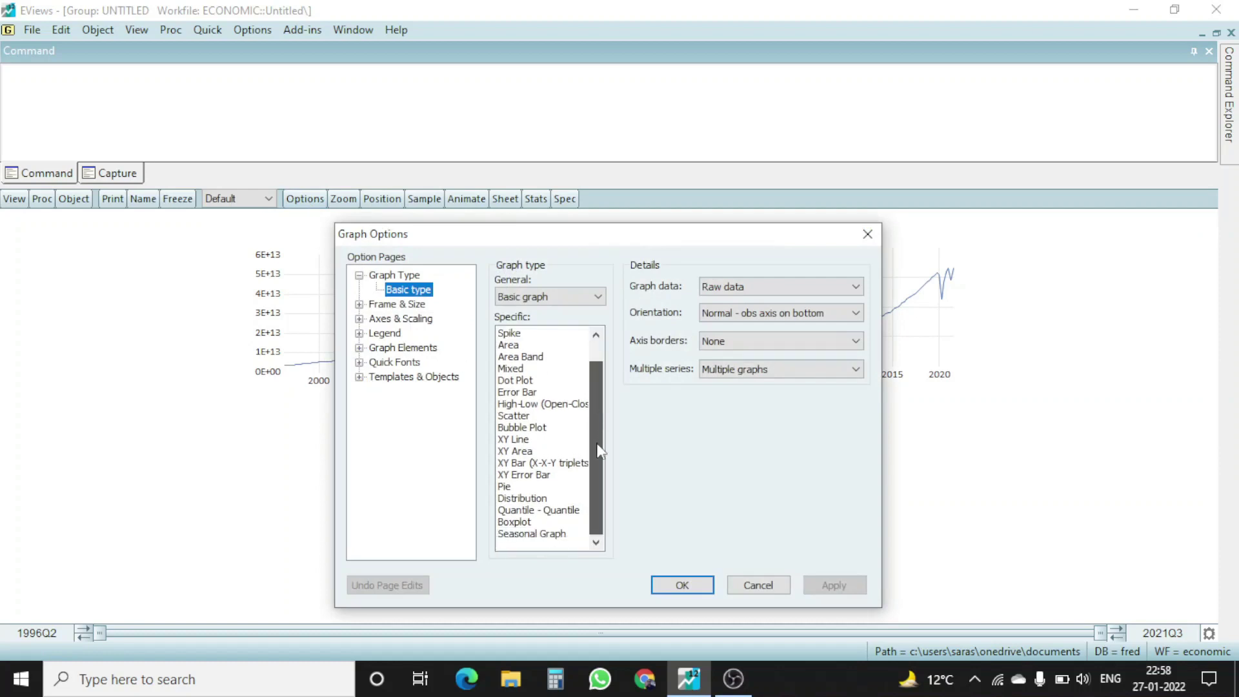
{"action": "left_click", "coordinate": [515, 418]}
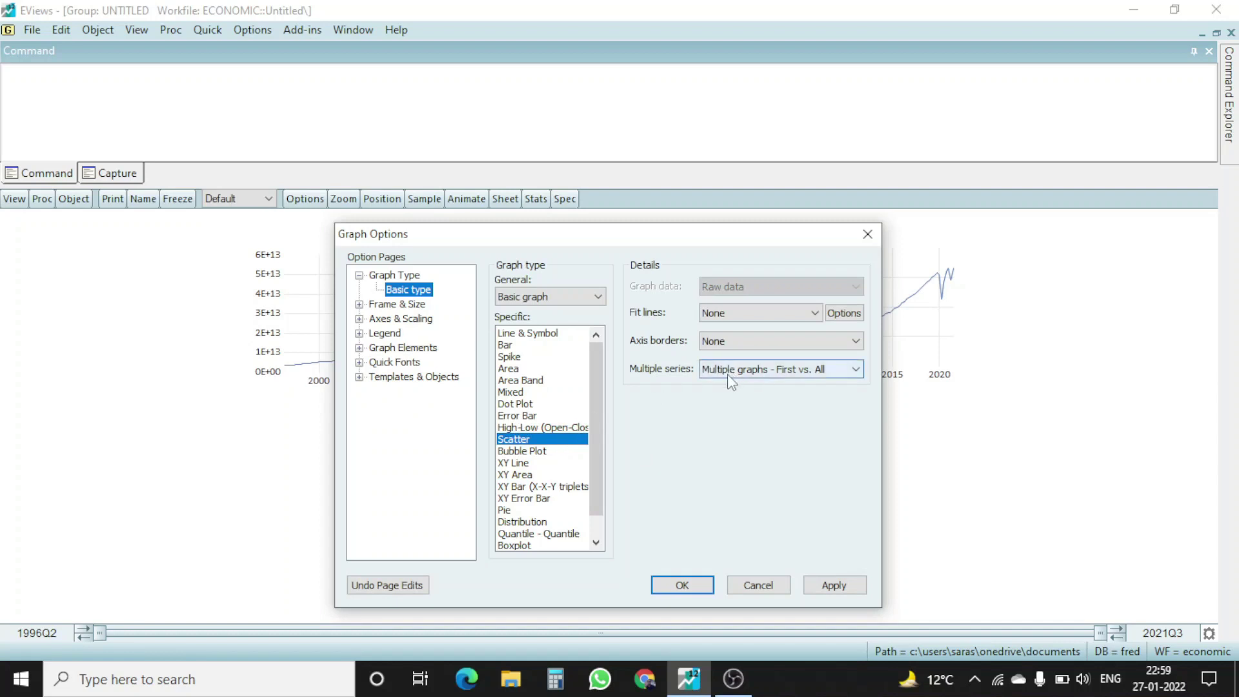
{"action": "left_click", "coordinate": [725, 320]}
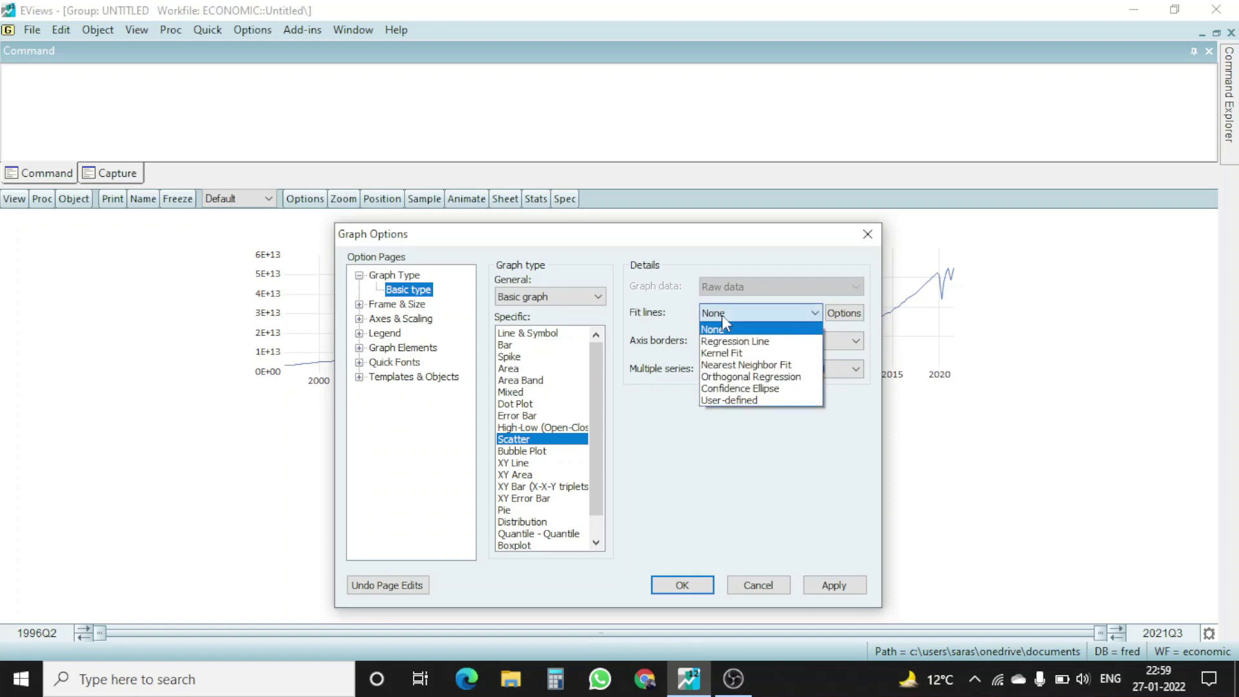
{"action": "left_click", "coordinate": [748, 342]}
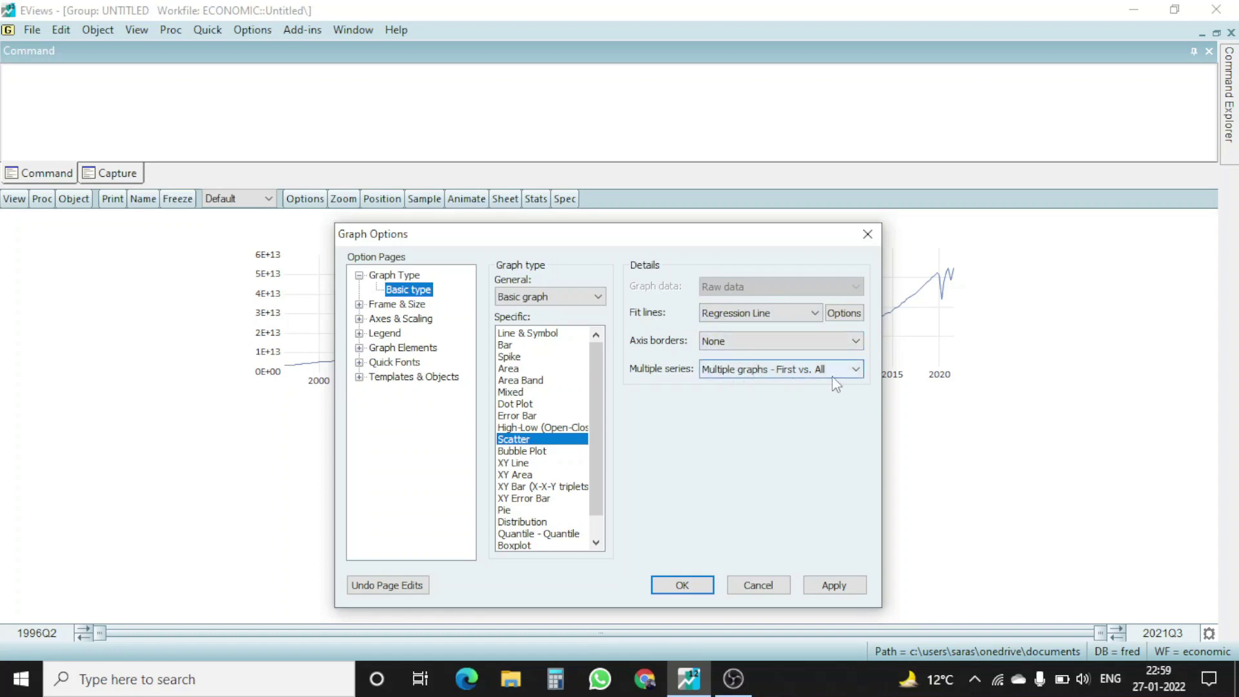
{"action": "left_click", "coordinate": [840, 585]}
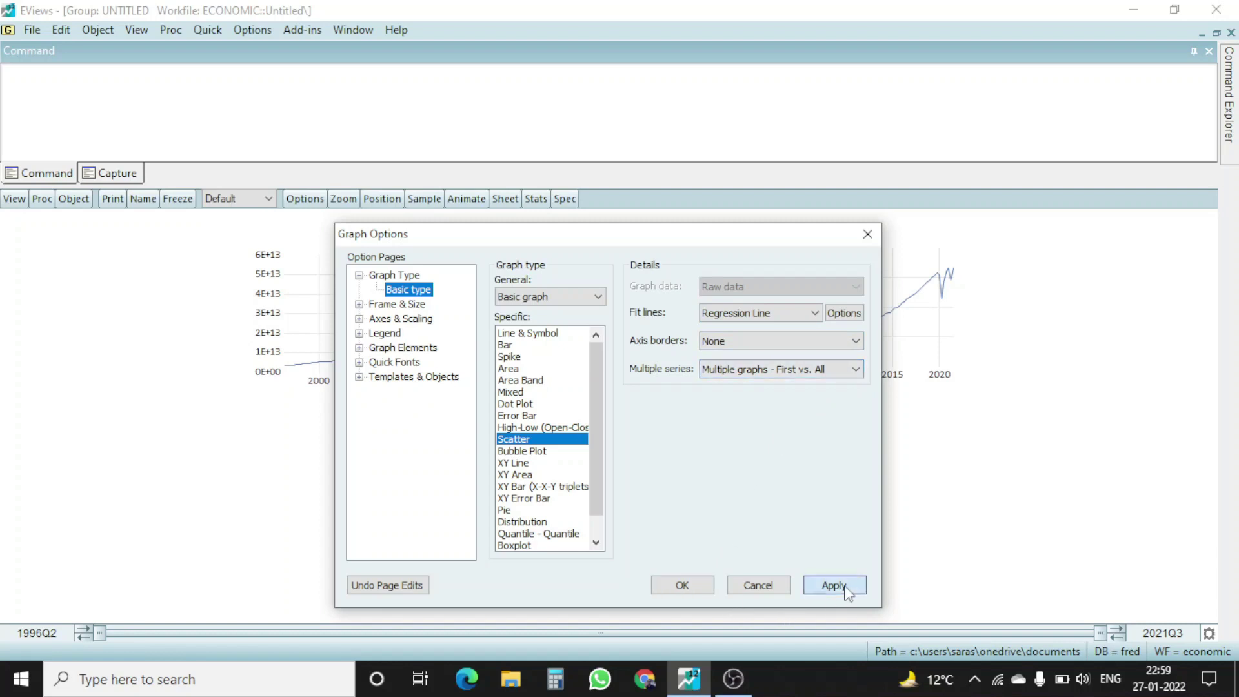
{"action": "left_click", "coordinate": [699, 585]}
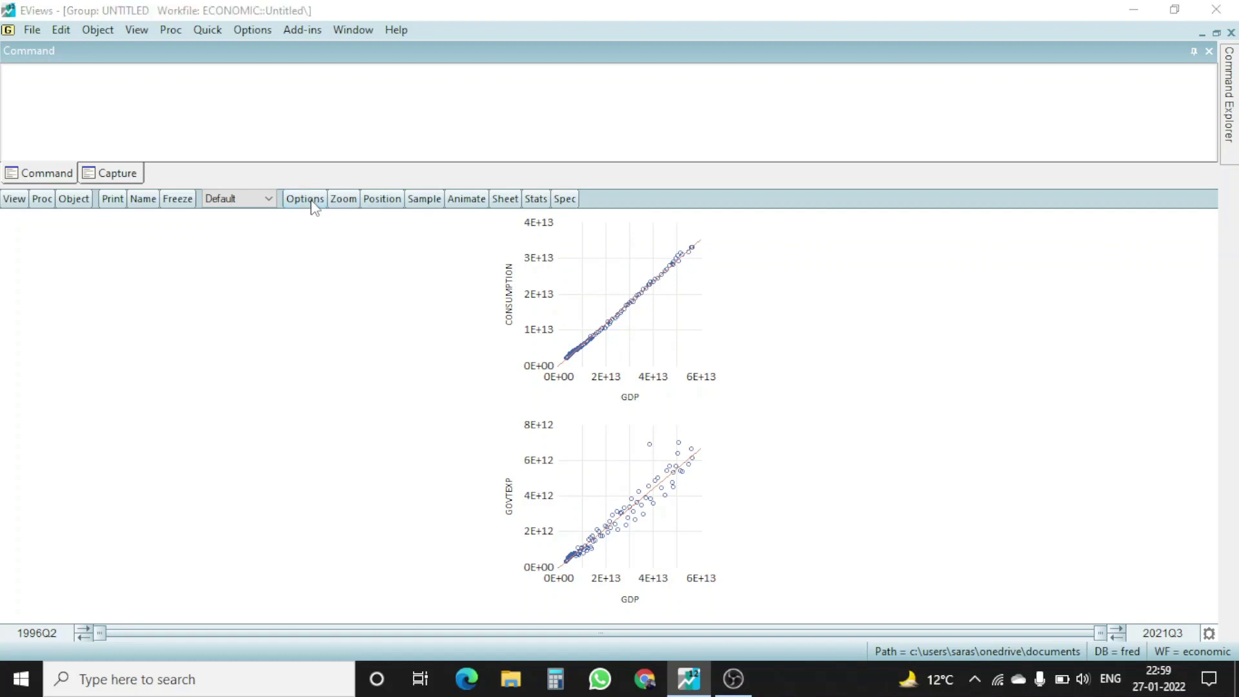
- Set Multiple series to 'Single graph - First vs. All' to combine both scatters against GDP
{"action": "left_click", "coordinate": [312, 203]}
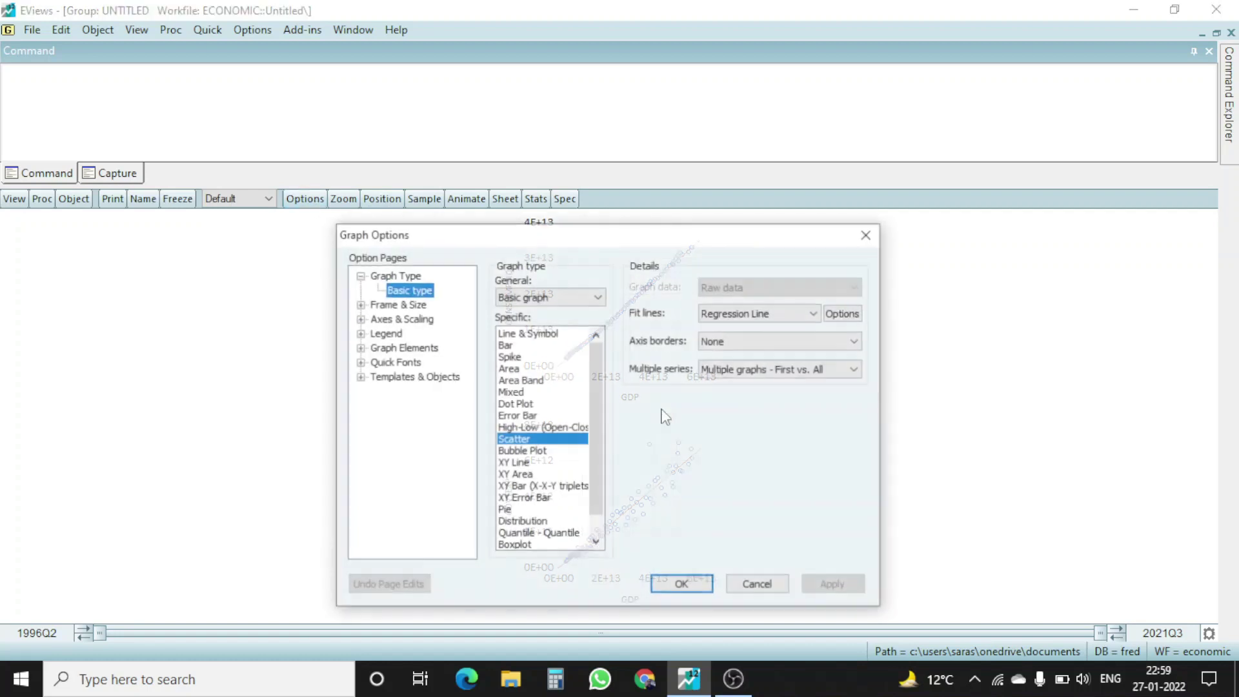
{"action": "left_click", "coordinate": [768, 373]}
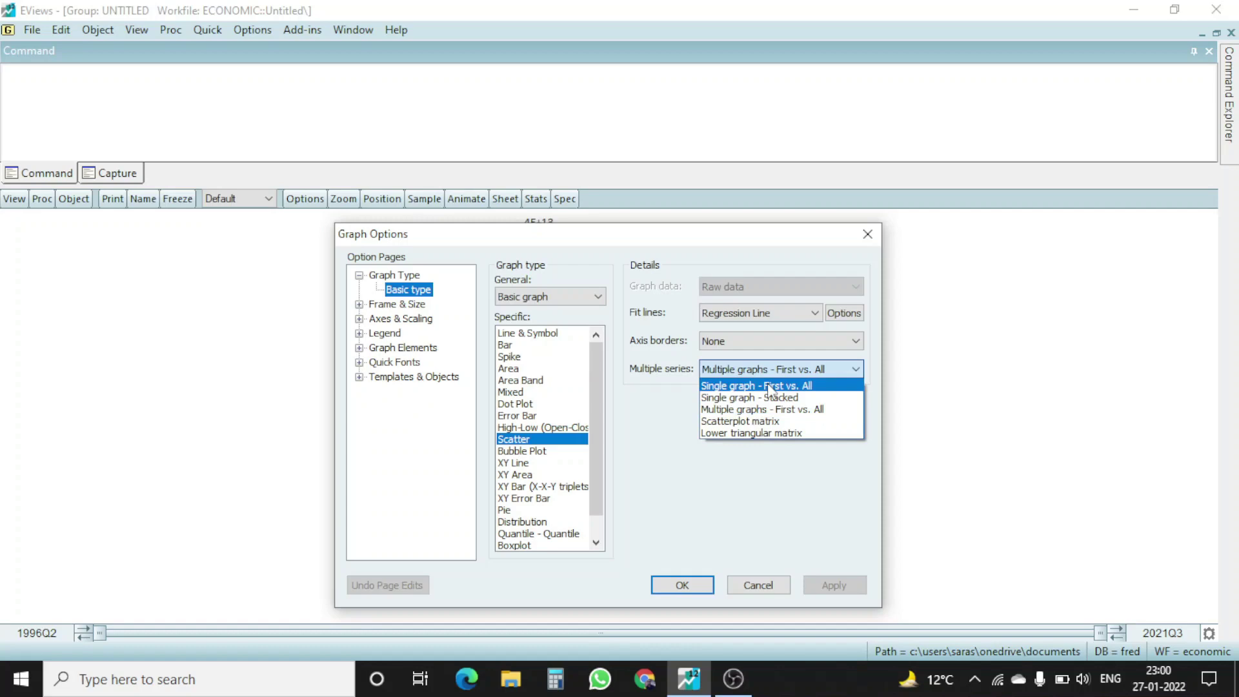
{"action": "left_click", "coordinate": [769, 386]}
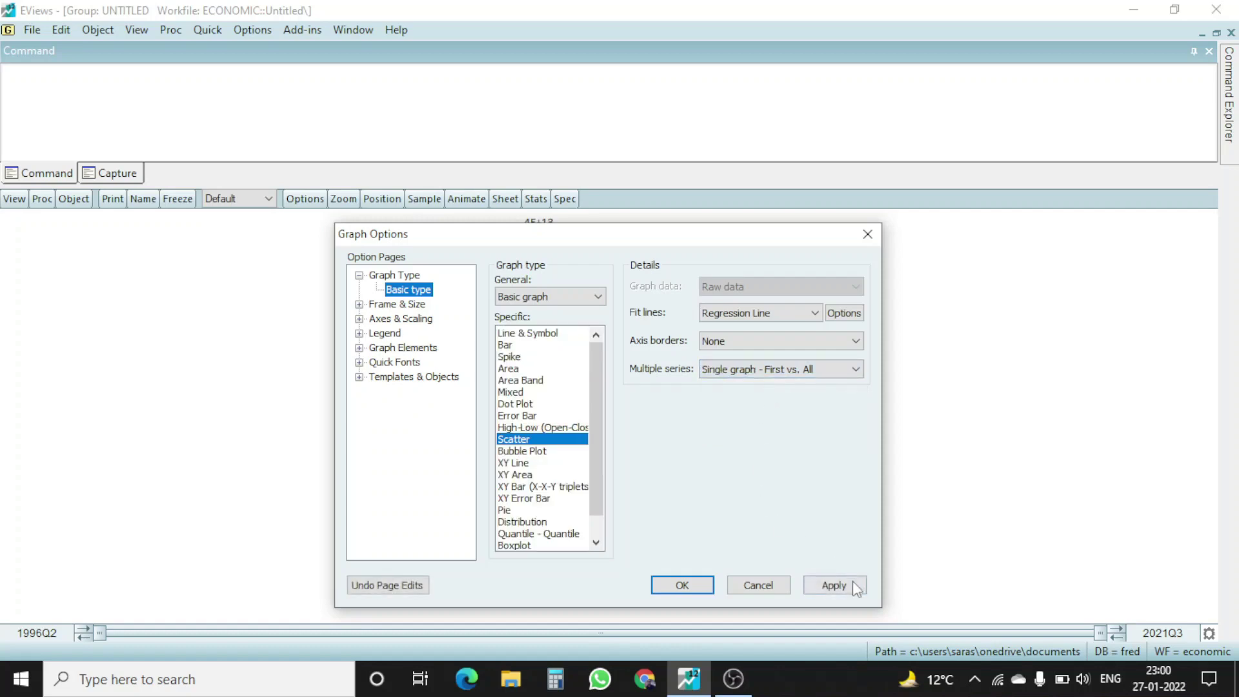
{"action": "left_click", "coordinate": [684, 586]}
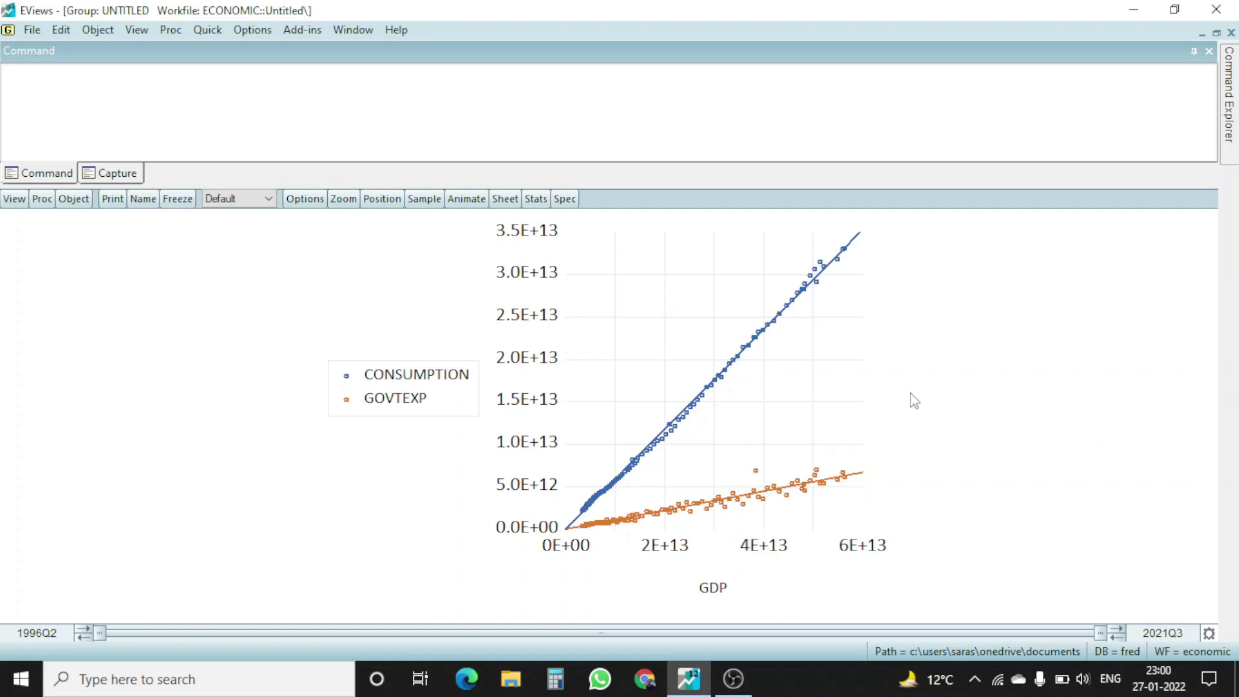
- Reopen Graph Options and switch the Specific graph type from Scatter to Mixed
{"action": "left_click", "coordinate": [303, 199]}
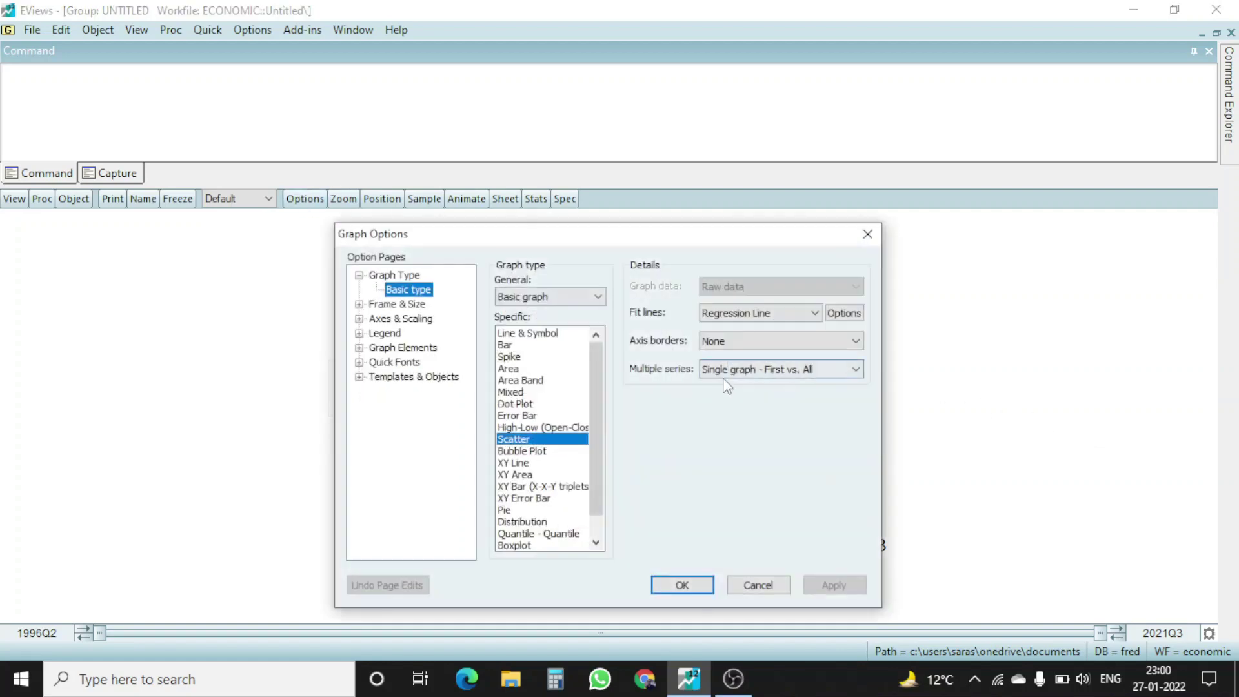
{"action": "left_click_drag", "start_coordinate": [593, 368], "coordinate": [618, 348]}
{"action": "left_click", "coordinate": [510, 393]}
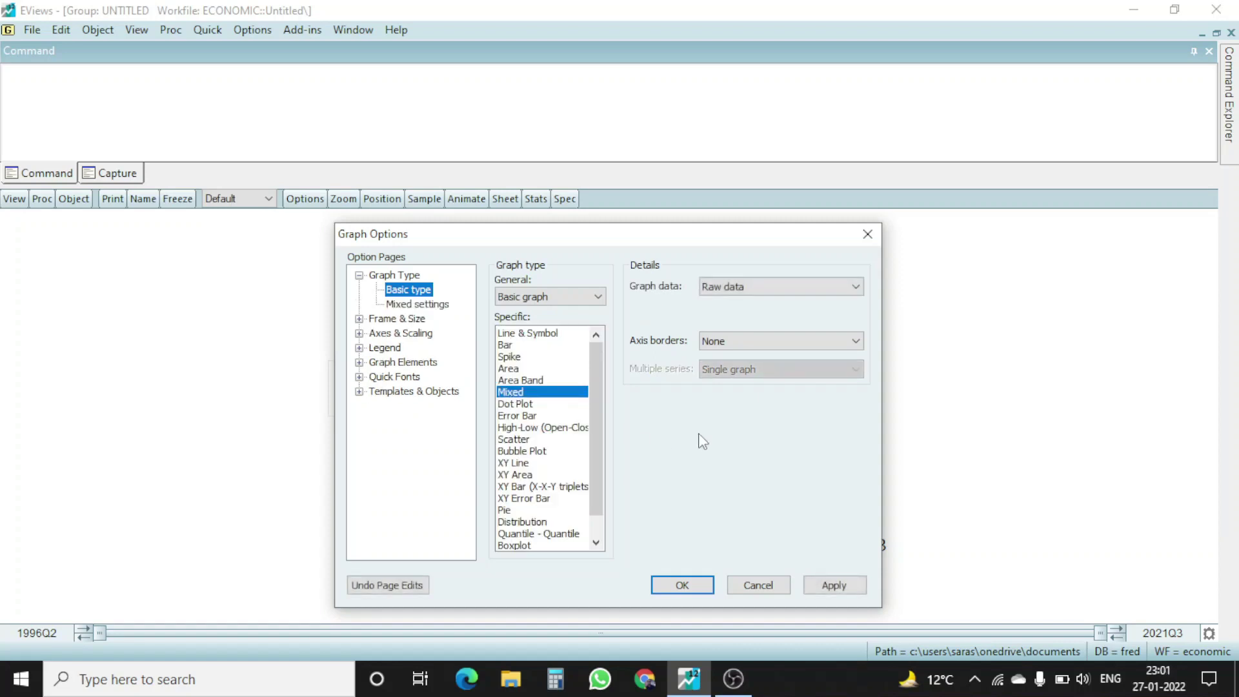
- In the Mixed settings, make GDP and CONSUMPTION Line and GOVTEXP Bar, then apply
{"action": "left_click", "coordinate": [415, 305]}
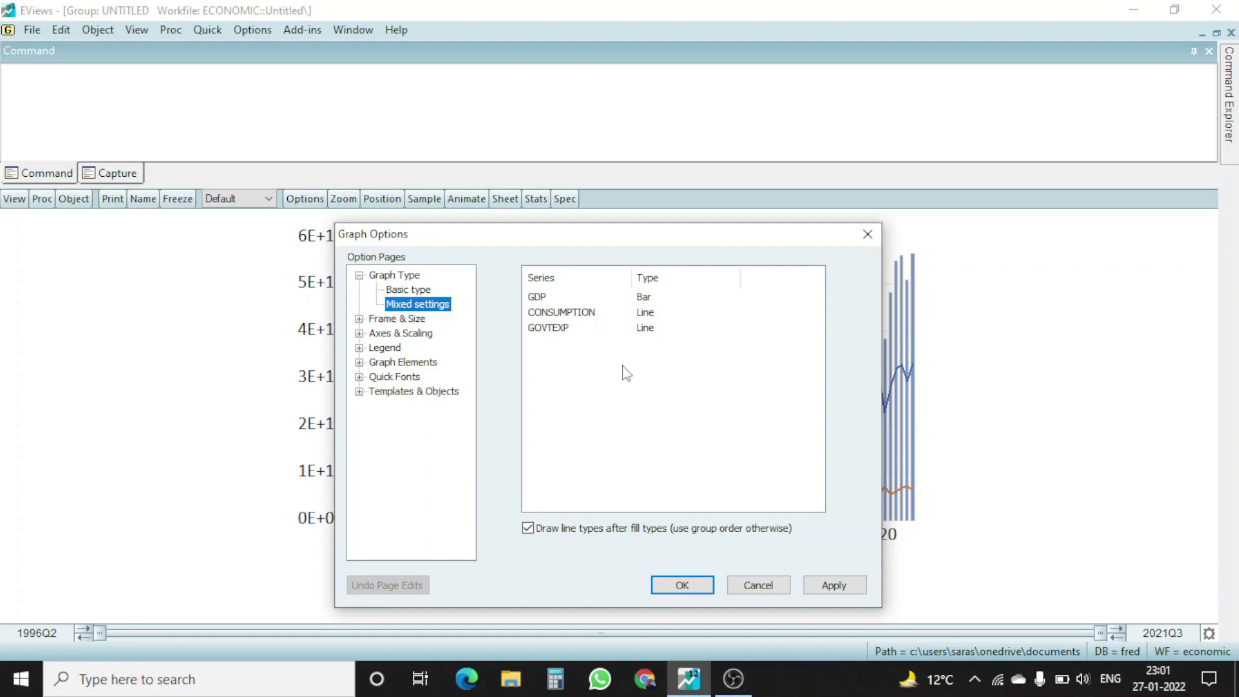
{"action": "left_click", "coordinate": [644, 298]}
{"action": "left_click", "coordinate": [668, 302]}
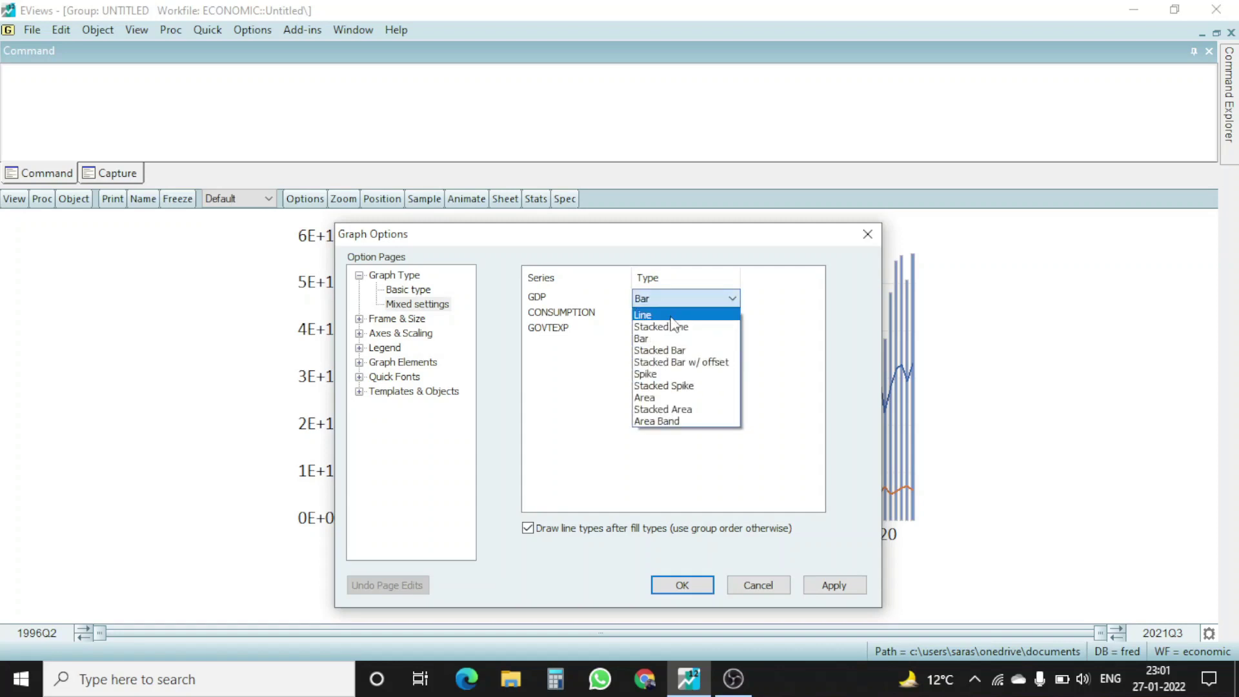
{"action": "left_click", "coordinate": [667, 319]}
{"action": "left_click", "coordinate": [655, 315]}
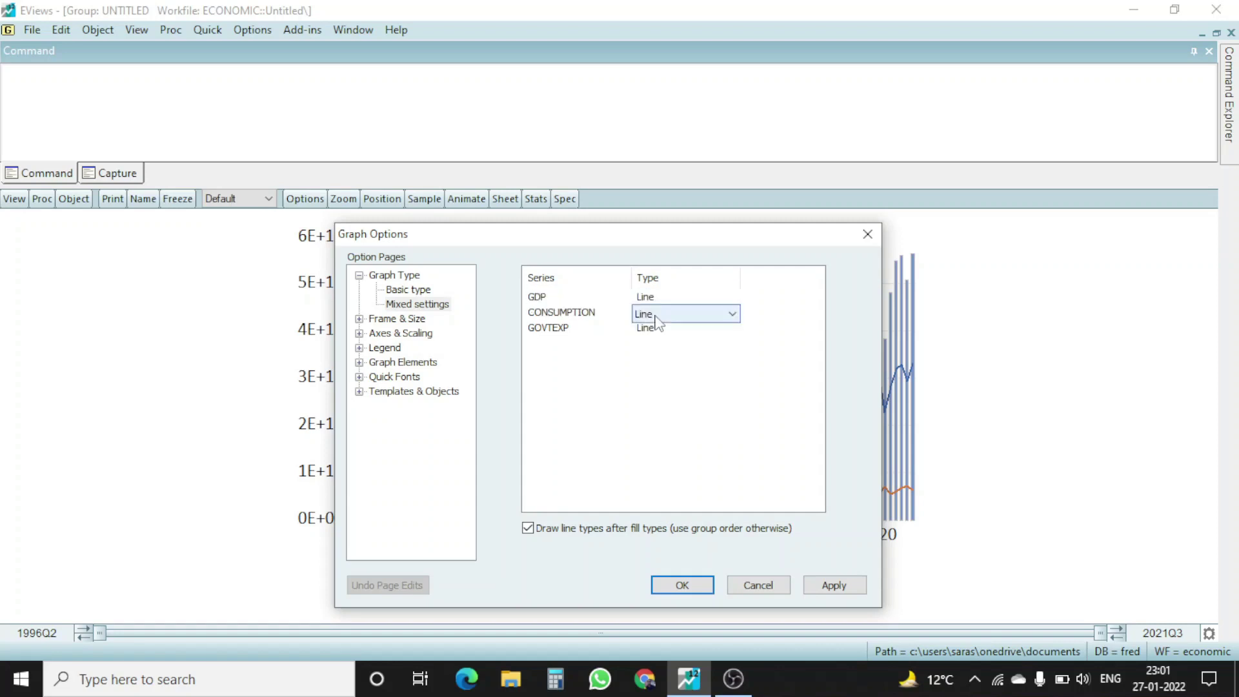
{"action": "left_click", "coordinate": [688, 382]}
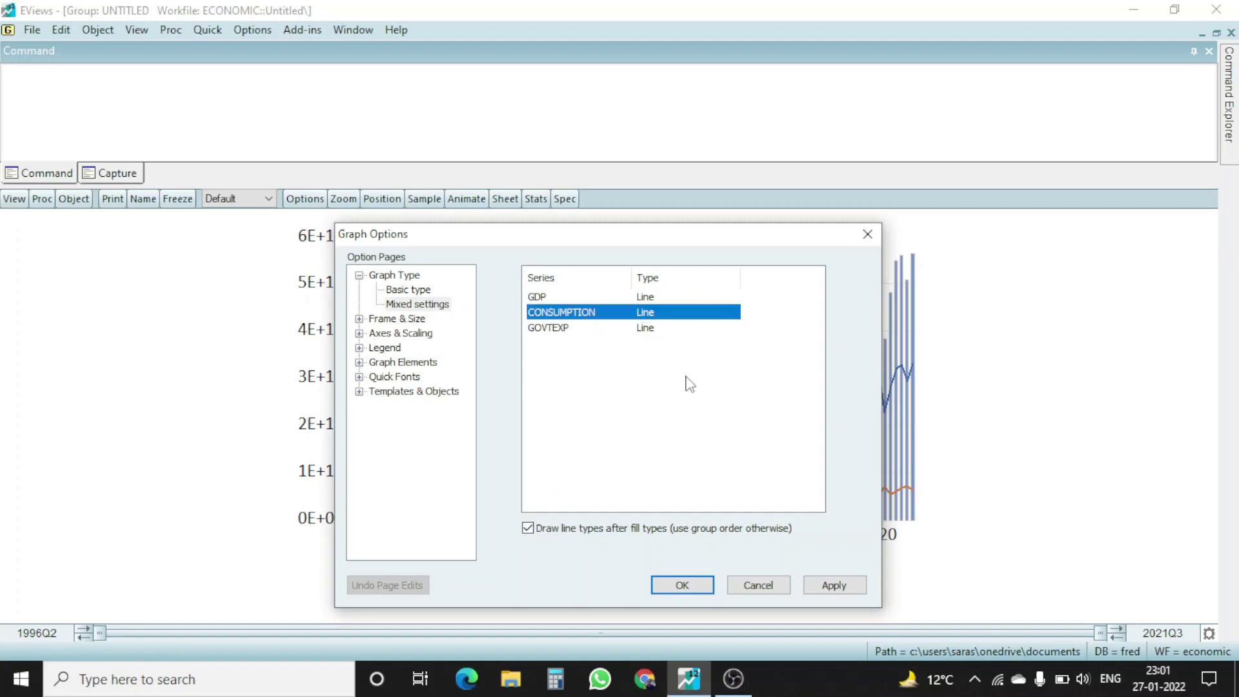
{"action": "left_click", "coordinate": [650, 329]}
{"action": "left_click", "coordinate": [649, 329]}
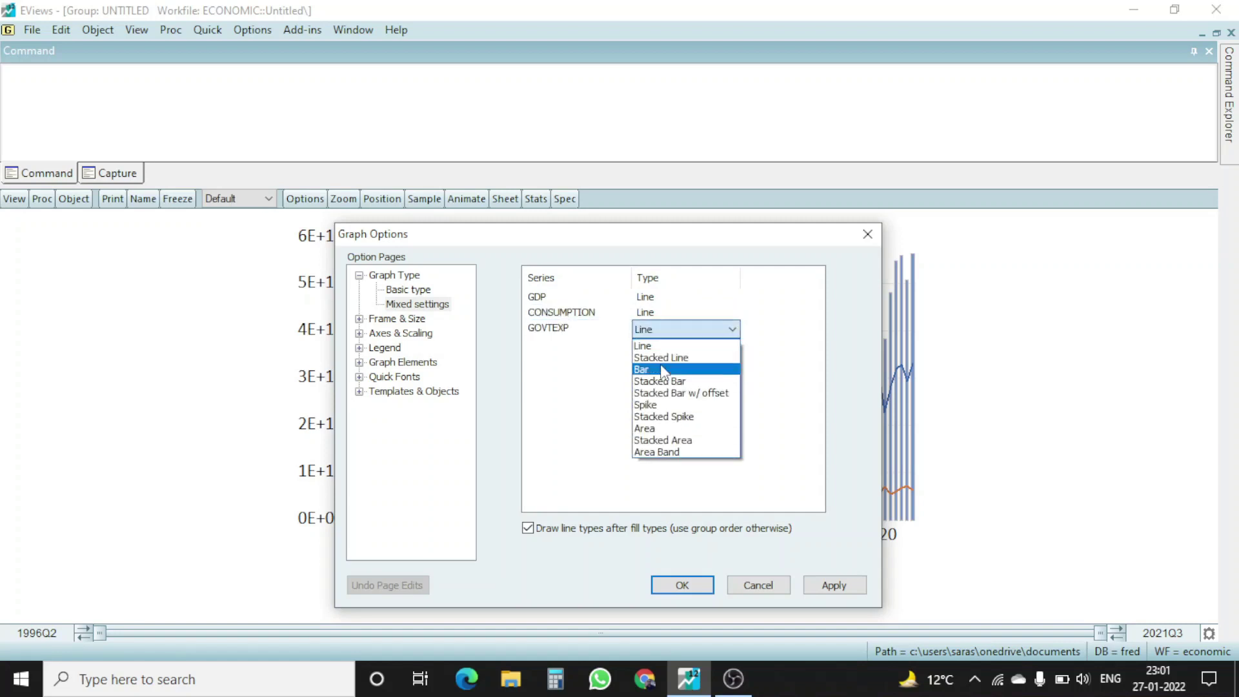
{"action": "left_click", "coordinate": [693, 372]}
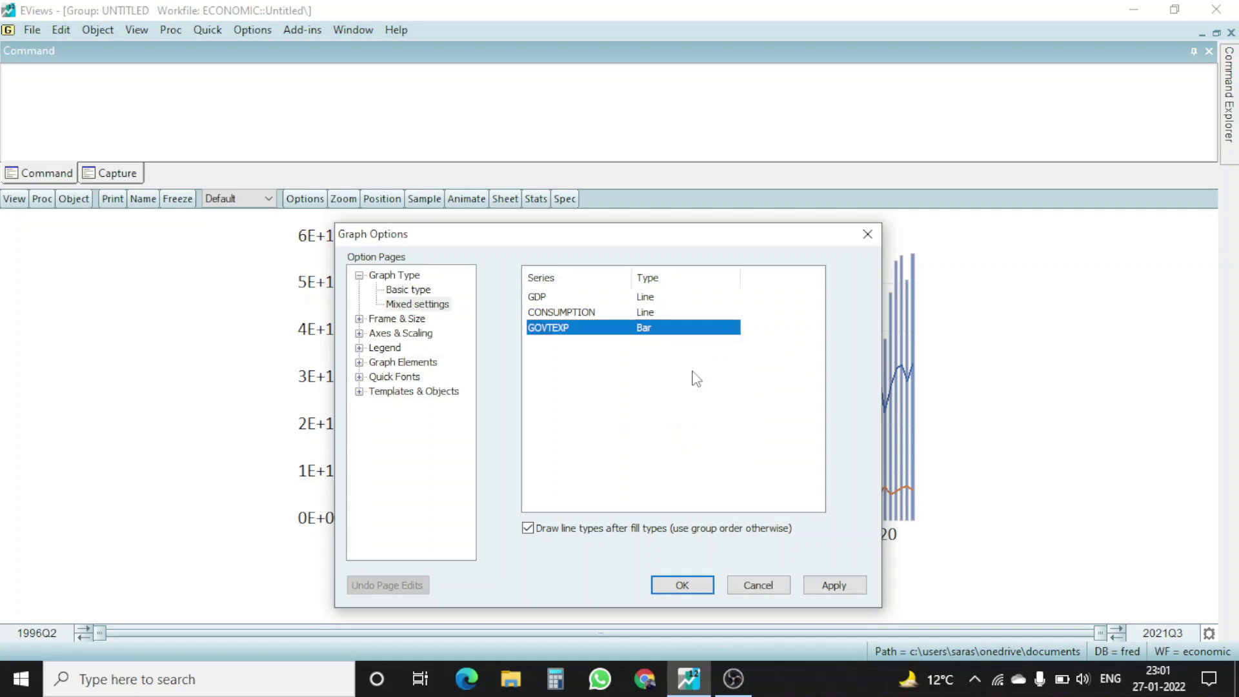
{"action": "left_click", "coordinate": [582, 371]}
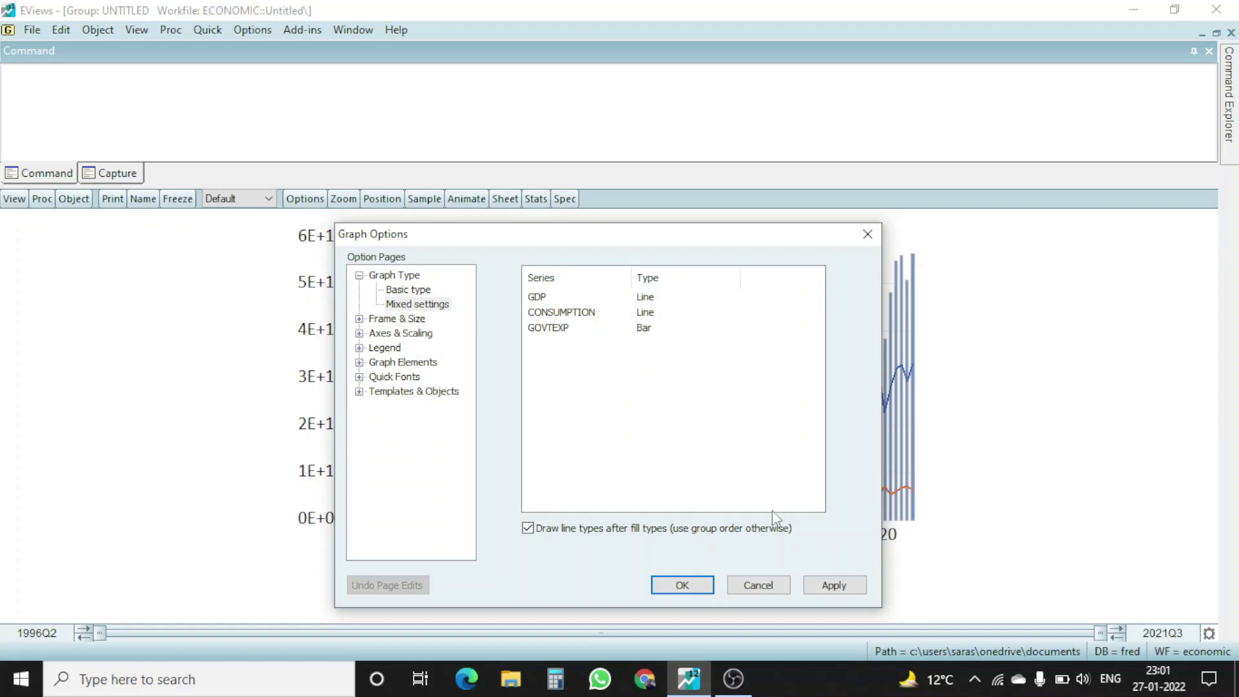
{"action": "left_click", "coordinate": [850, 591]}
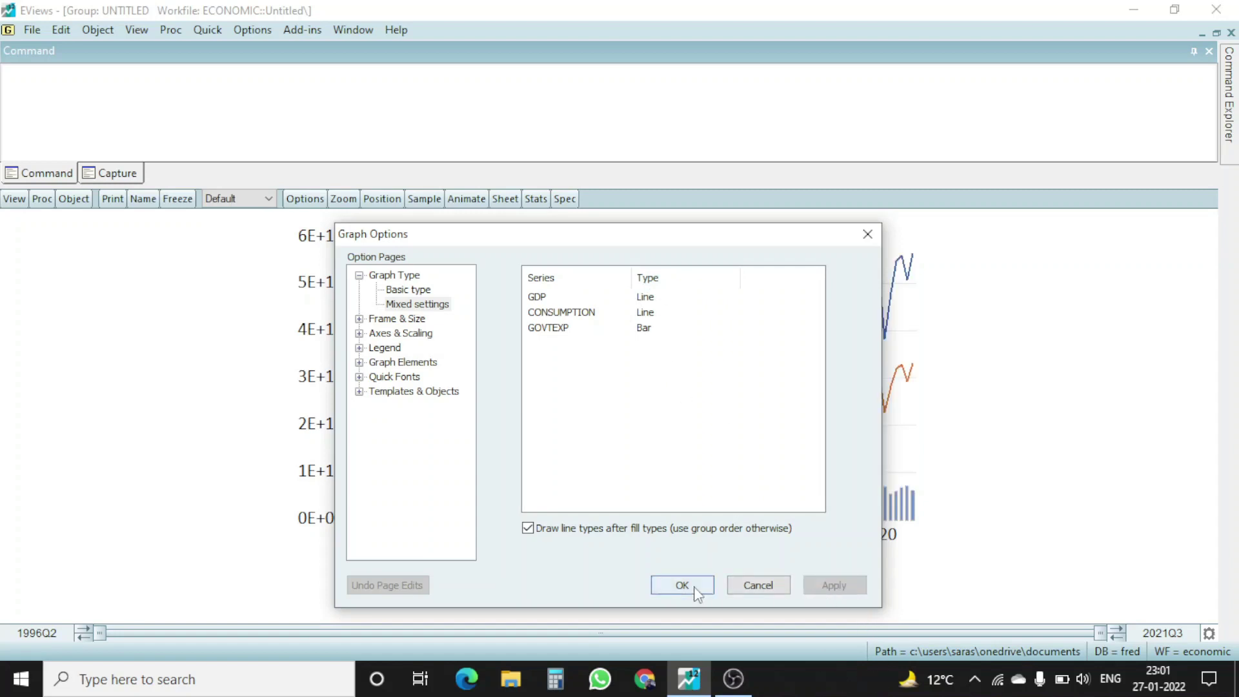
- Close Graph Options with OK to keep the mixed line/bar graph
{"action": "left_click", "coordinate": [678, 590]}
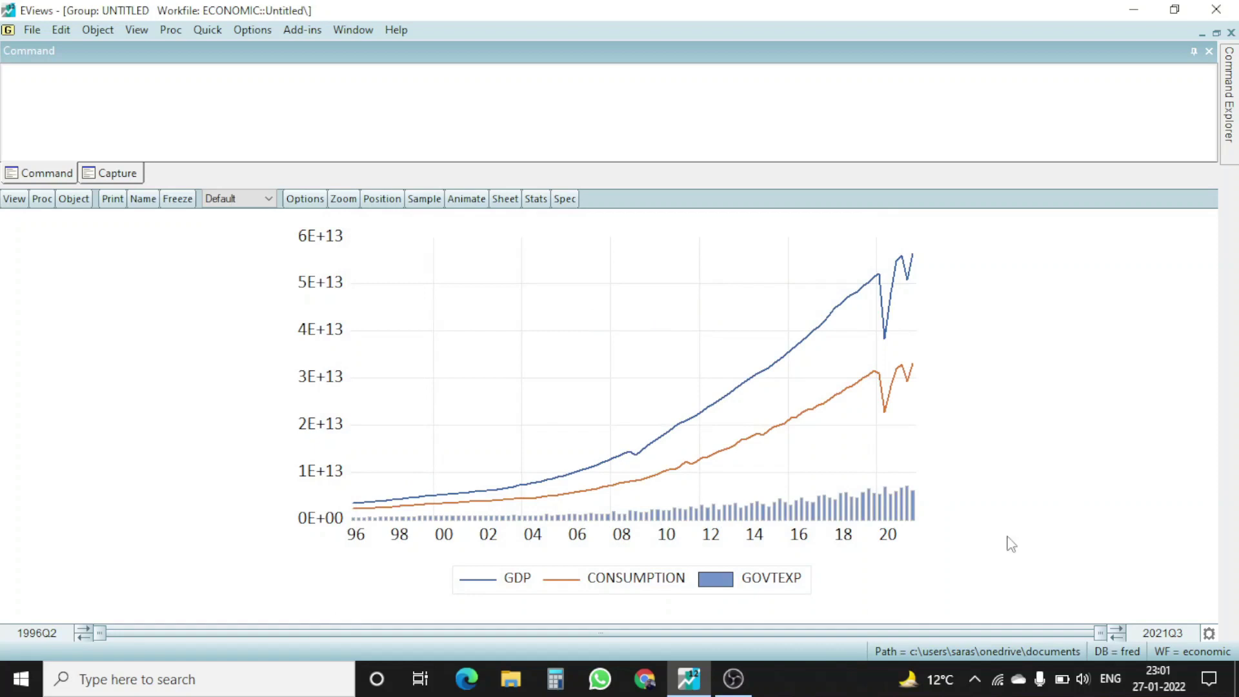
{"action": "mouse_move", "coordinate": [878, 513]}
- Freeze the group graph as a graph object with Automatic auto-update
{"action": "left_click", "coordinate": [180, 201]}
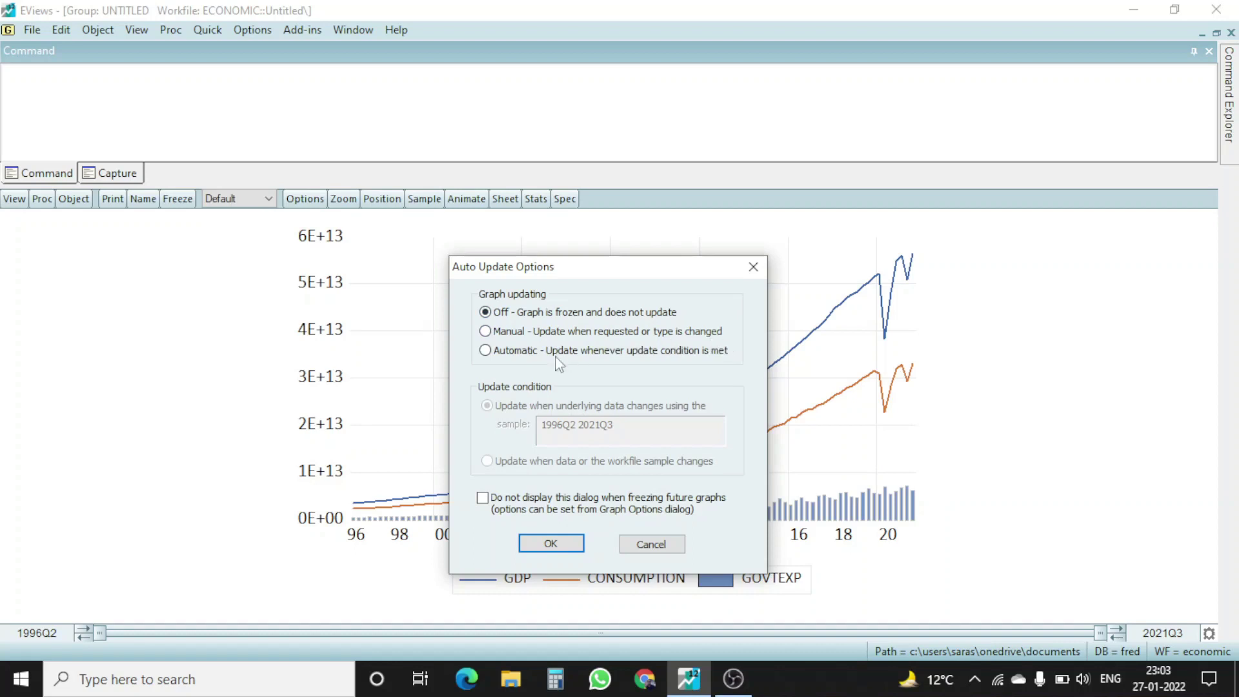
{"action": "left_click", "coordinate": [528, 352]}
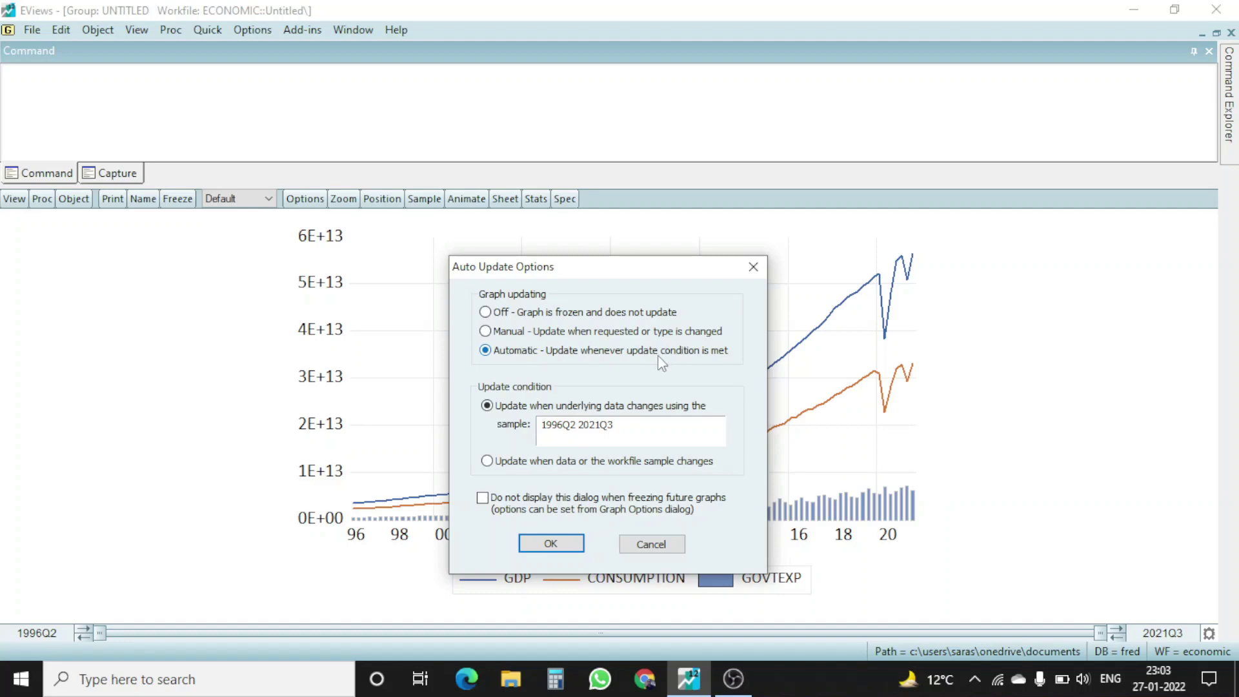
{"action": "left_click", "coordinate": [552, 543]}
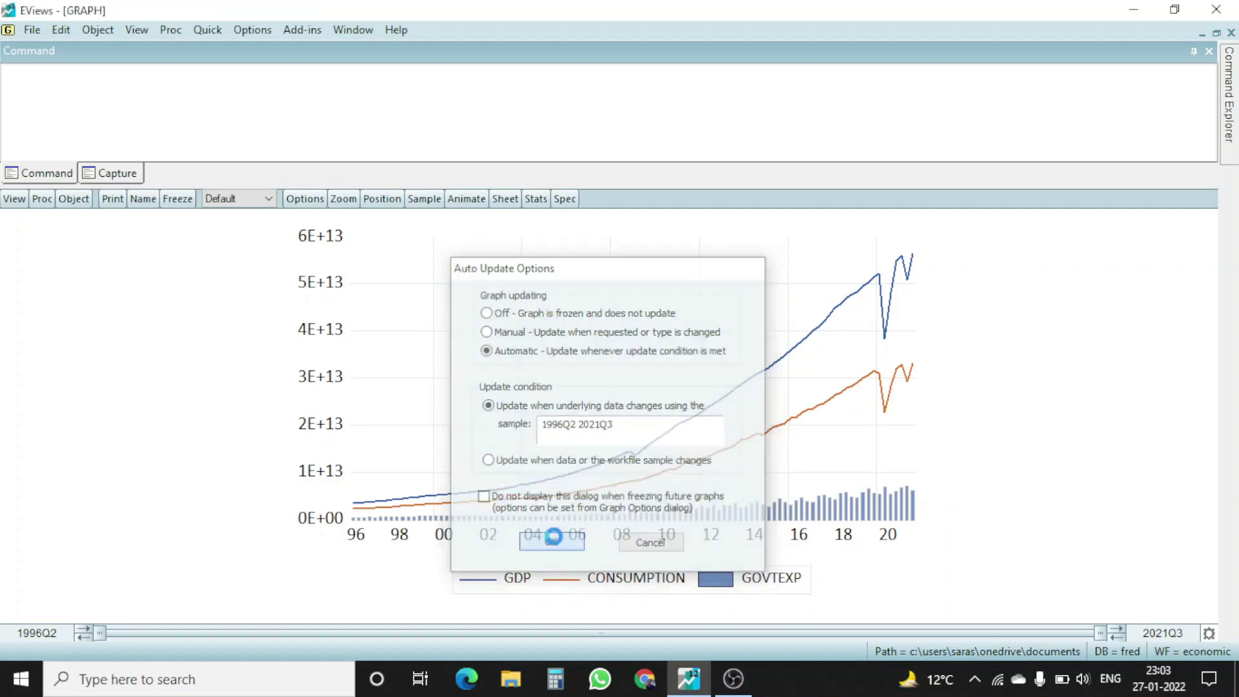
{"action": "left_click", "coordinate": [1216, 32]}
{"action": "left_click_drag", "start_coordinate": [621, 210], "coordinate": [351, 212]}
{"action": "left_click_drag", "start_coordinate": [606, 202], "coordinate": [888, 200]}
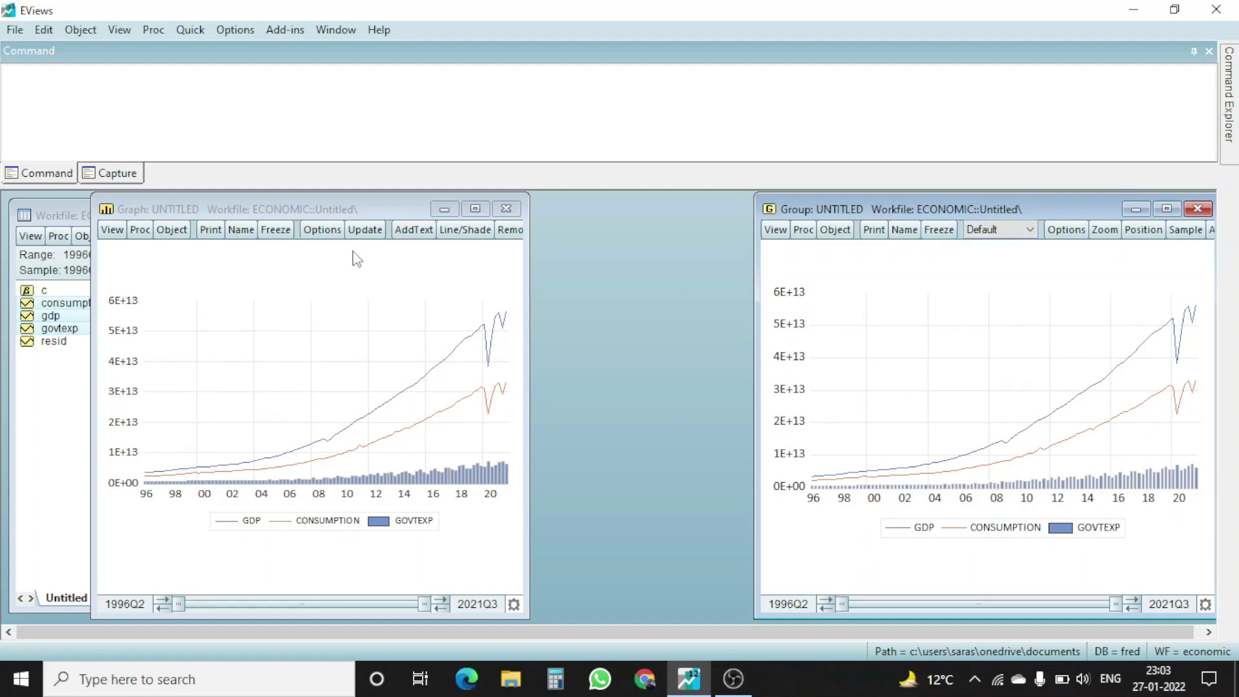
{"action": "left_click_drag", "start_coordinate": [252, 209], "coordinate": [380, 209]}
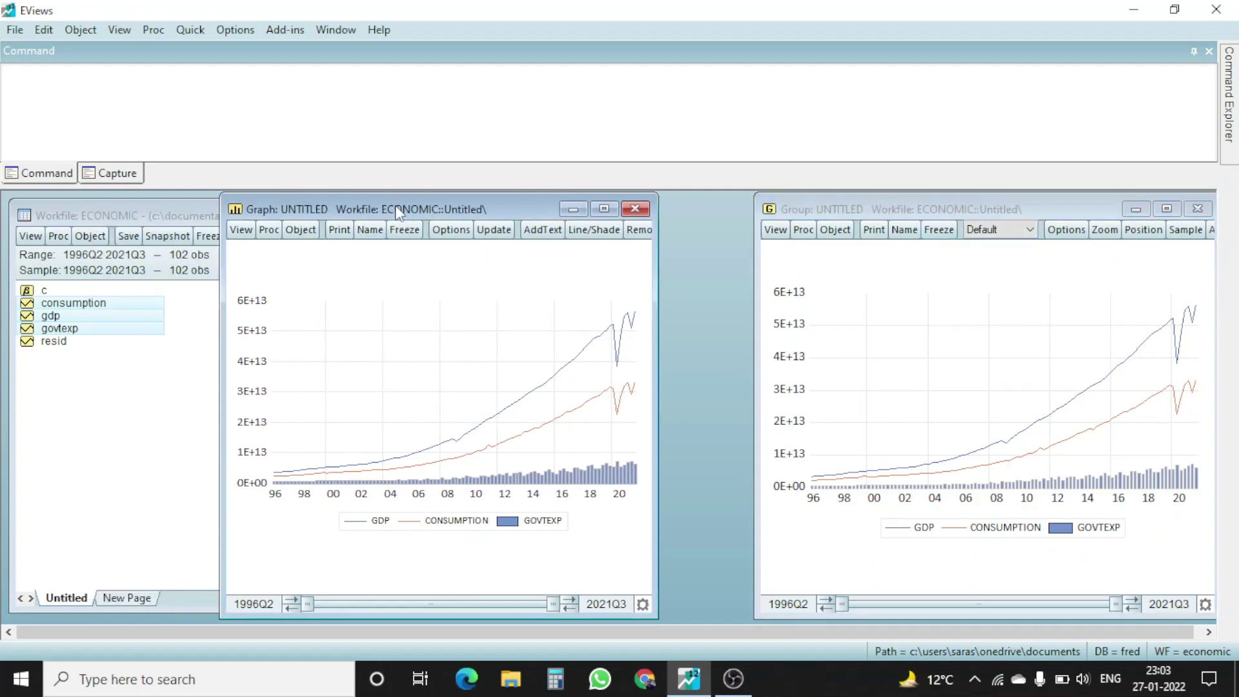
{"action": "left_click", "coordinate": [1136, 209]}
{"action": "left_click_drag", "start_coordinate": [465, 209], "coordinate": [723, 209]}
{"action": "left_click", "coordinate": [864, 208]}
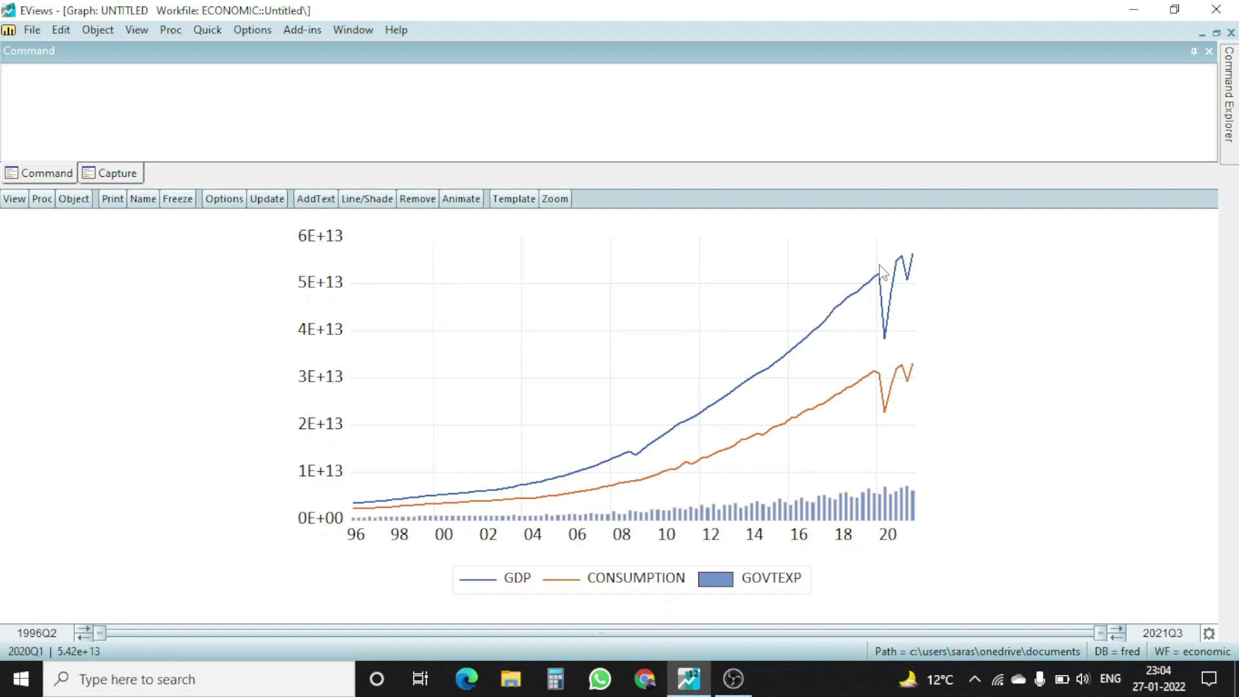
- Draw an ellipse around the 2020 dip and rebound in GDP and CONSUMPTION
{"action": "mouse_move", "coordinate": [889, 287]}
{"action": "right_click", "coordinate": [546, 291]}
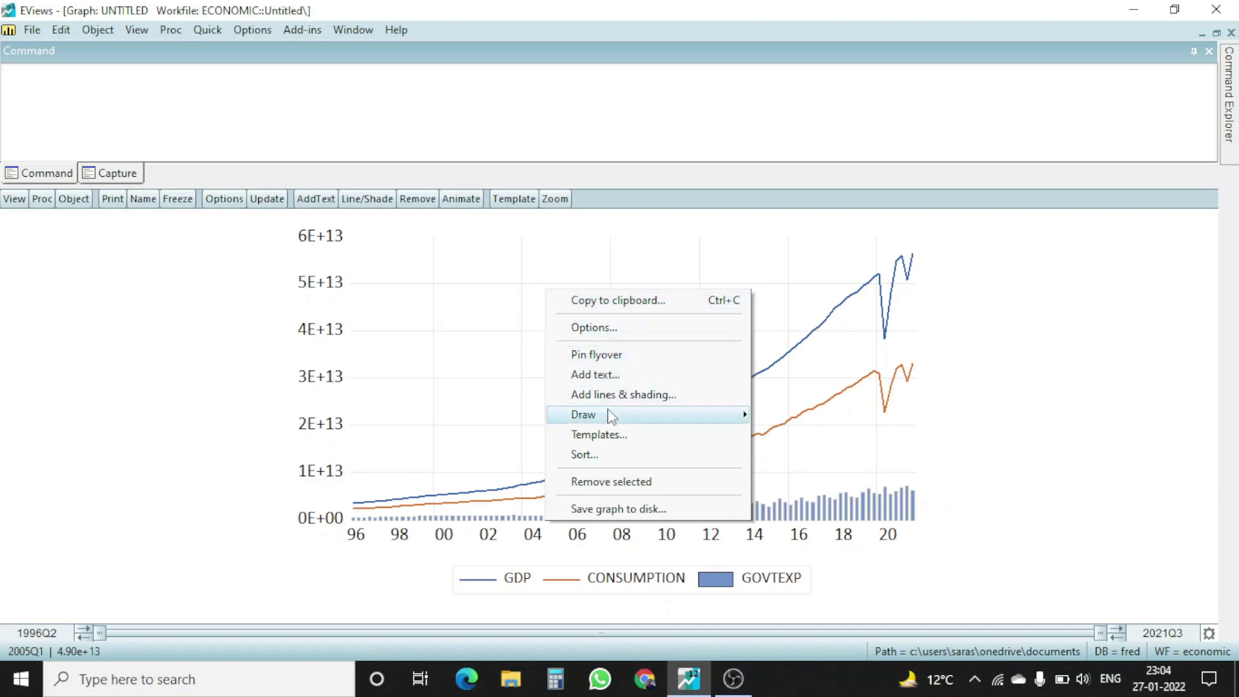
{"action": "mouse_move", "coordinate": [611, 416]}
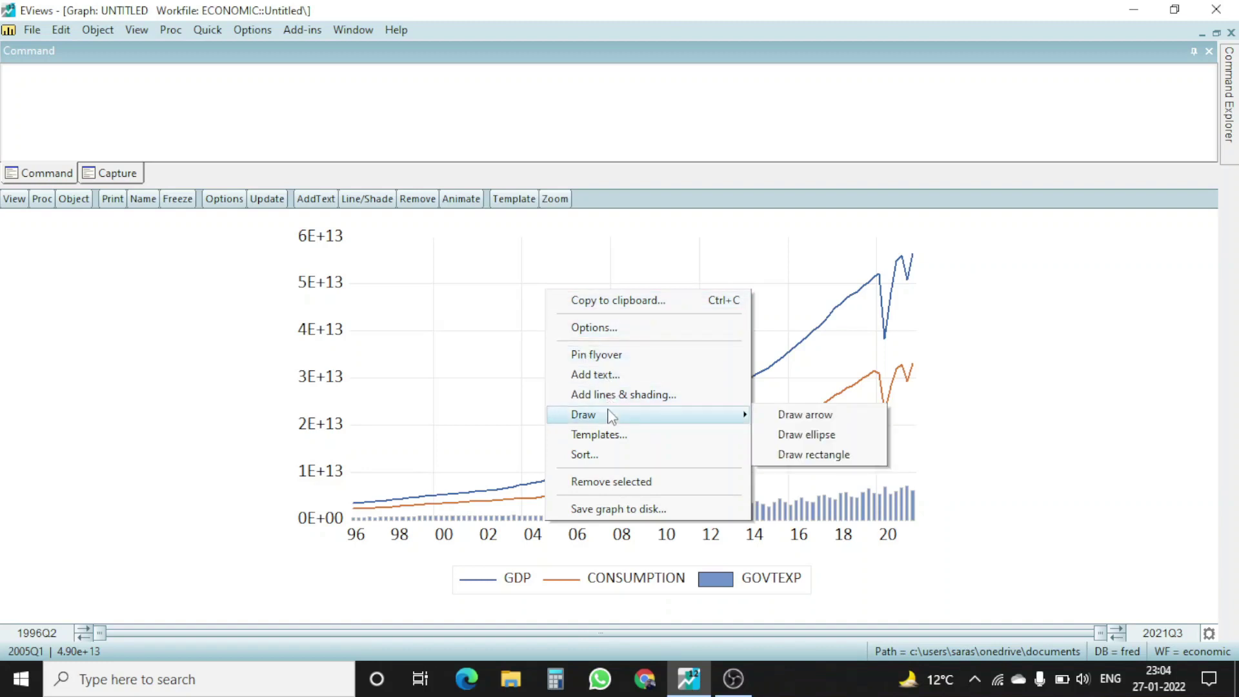
{"action": "left_click", "coordinate": [800, 438]}
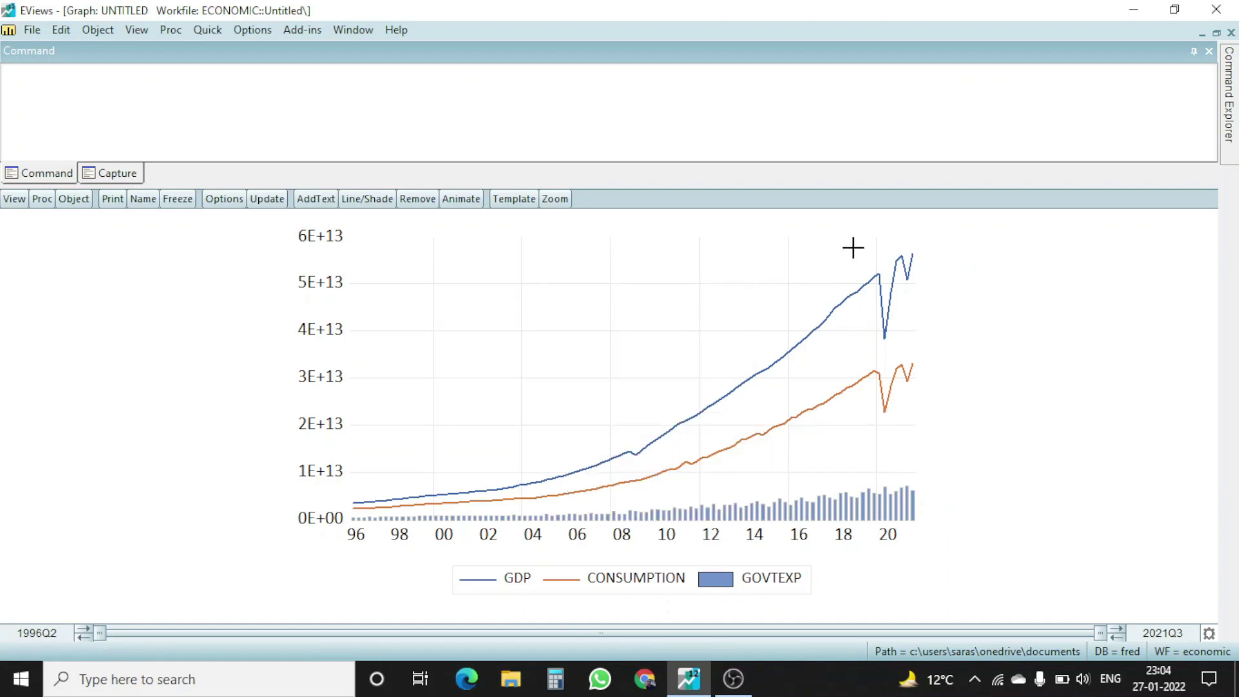
{"action": "mouse_move", "coordinate": [830, 238]}
{"action": "left_mouse_down"}
{"action": "mouse_move", "coordinate": [943, 330]}
{"action": "mouse_move", "coordinate": [947, 425]}
{"action": "left_mouse_up"}
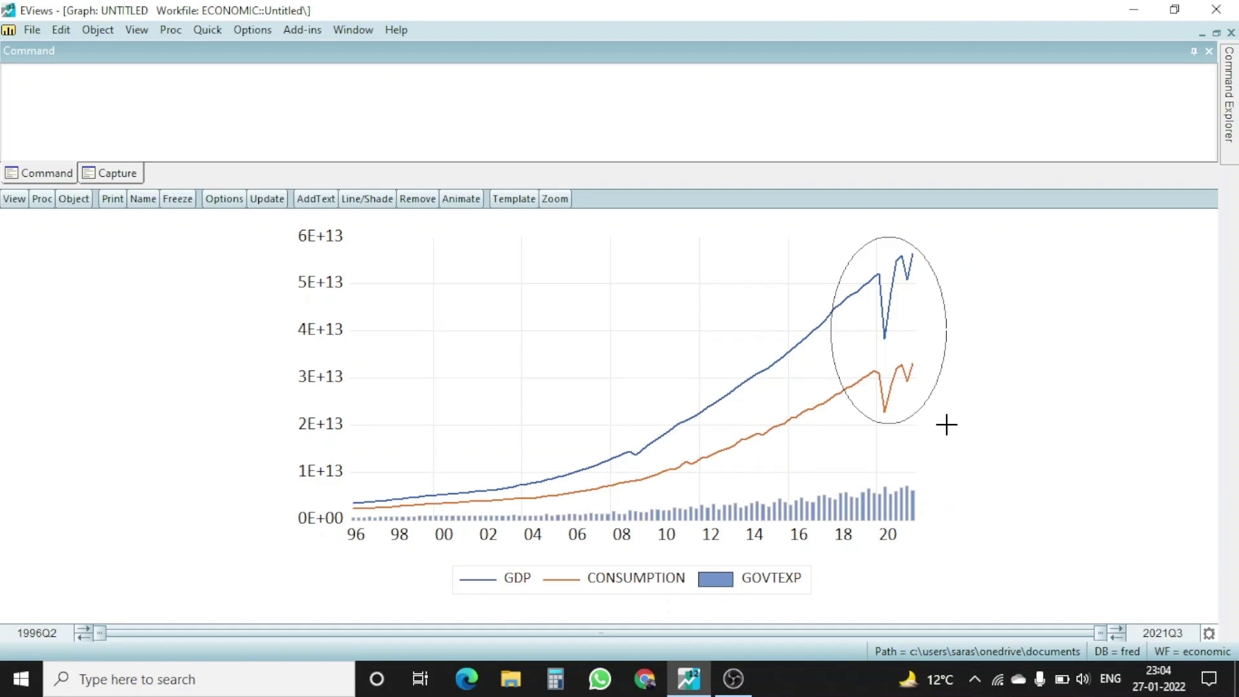
{"action": "left_click", "coordinate": [1009, 407]}
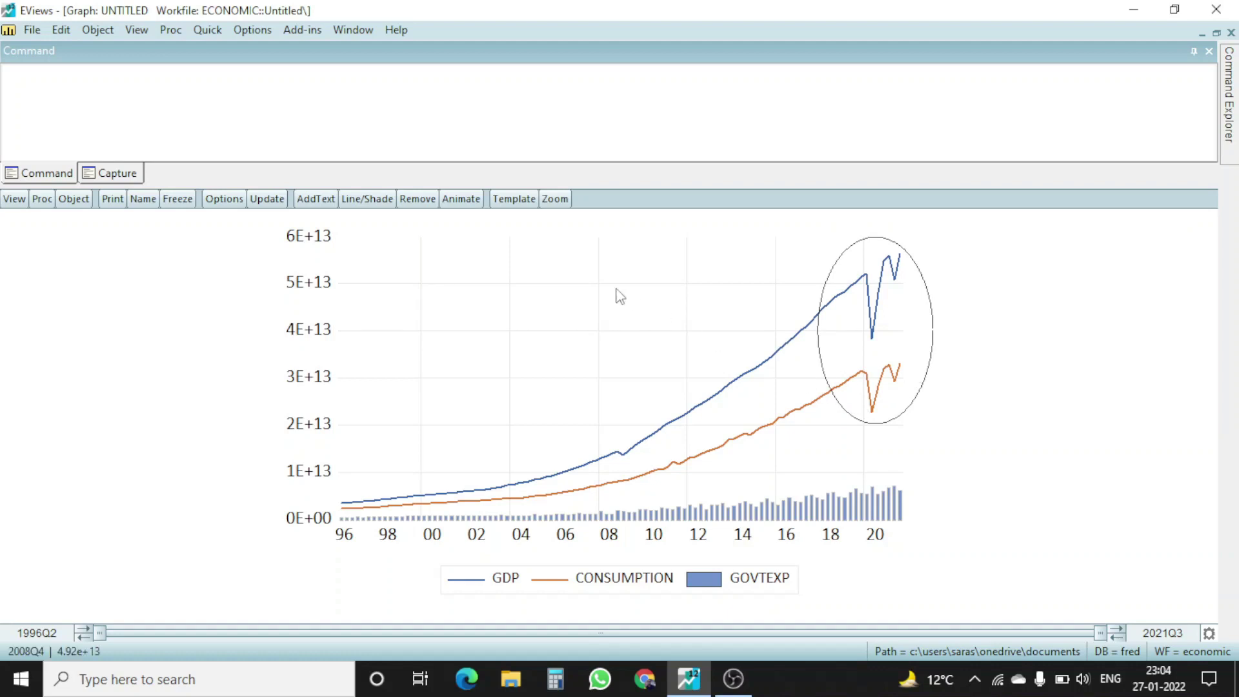
- Draw an arrow from the open space above the GDP line into the circled 2020 dip
{"action": "right_click", "coordinate": [531, 294]}
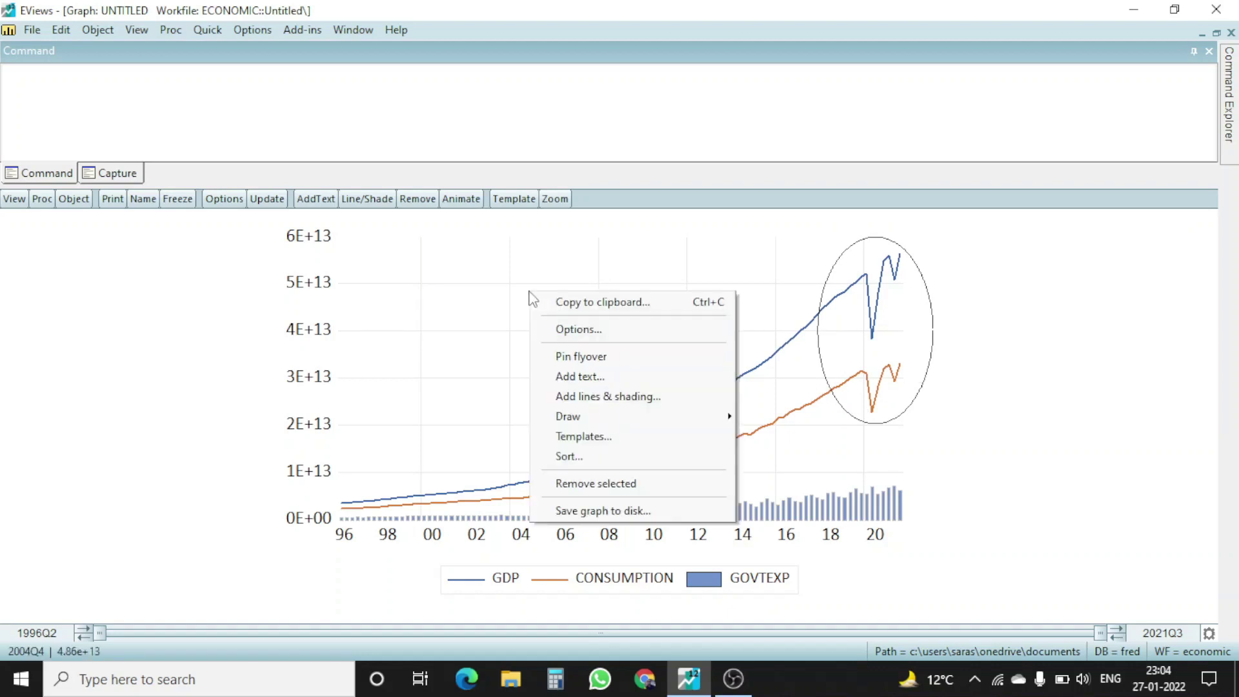
{"action": "mouse_move", "coordinate": [672, 423]}
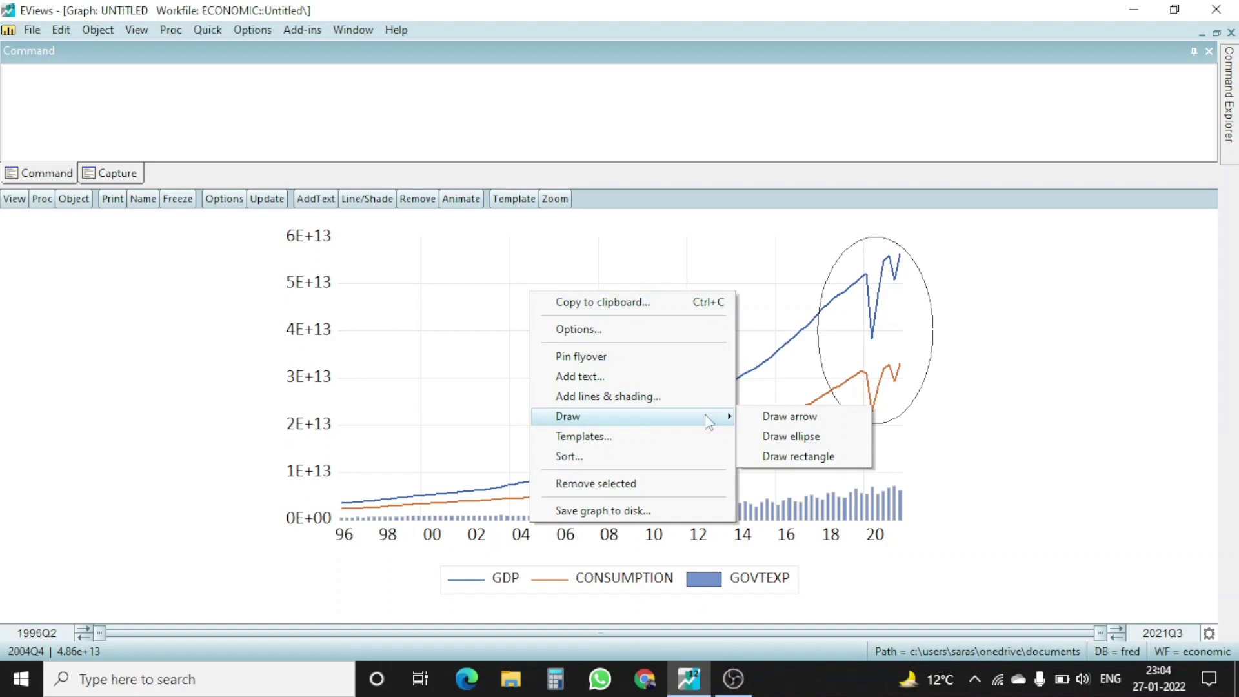
{"action": "left_click", "coordinate": [759, 422]}
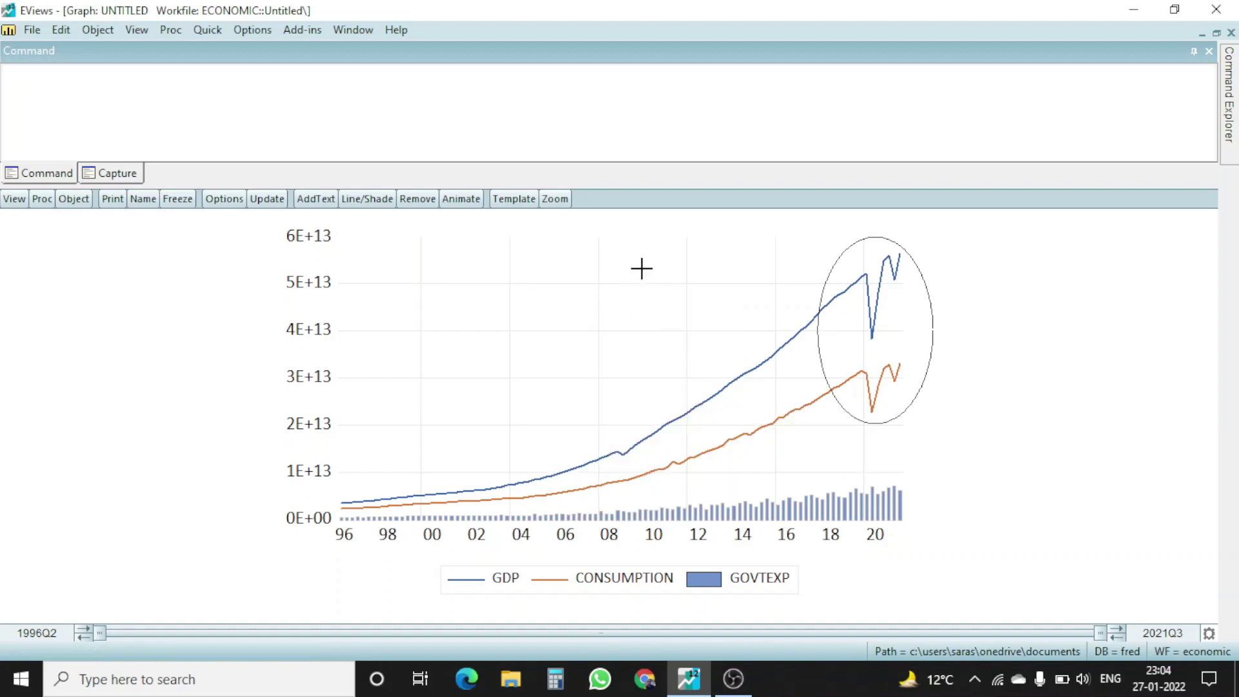
{"action": "mouse_move", "coordinate": [647, 261]}
{"action": "left_mouse_down"}
{"action": "mouse_move", "coordinate": [738, 298]}
{"action": "mouse_move", "coordinate": [839, 303]}
{"action": "mouse_move", "coordinate": [857, 318]}
{"action": "left_mouse_up"}
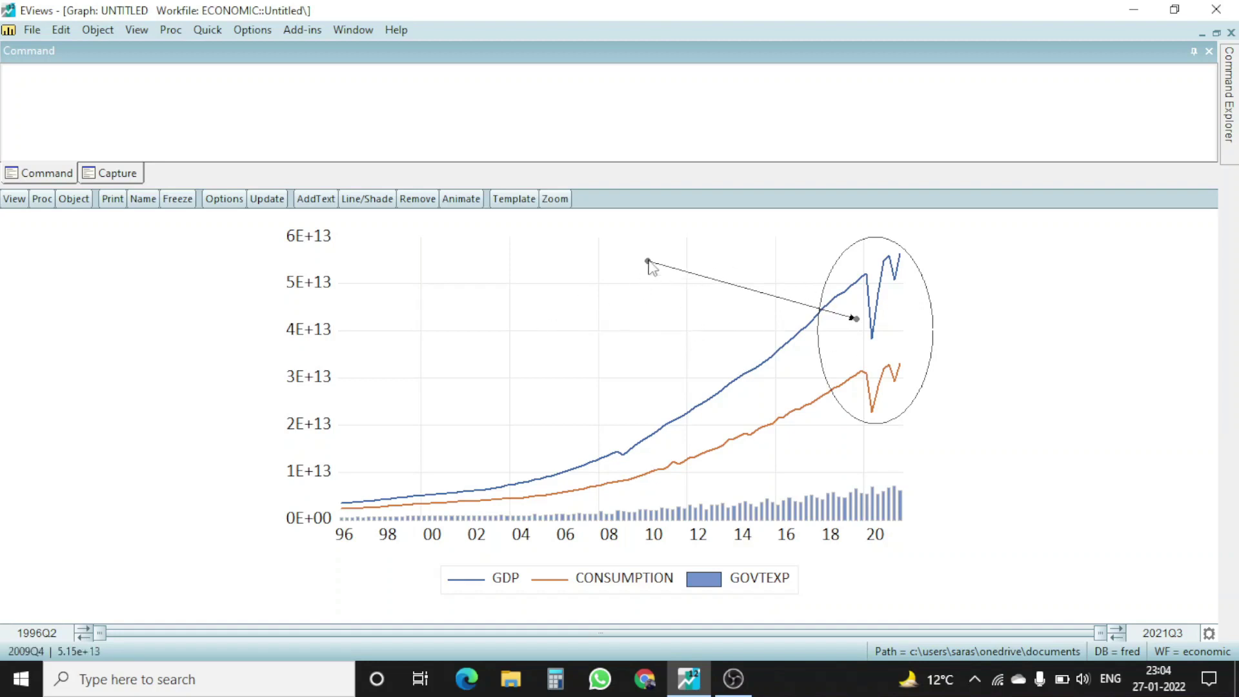
{"action": "right_click", "coordinate": [624, 275]}
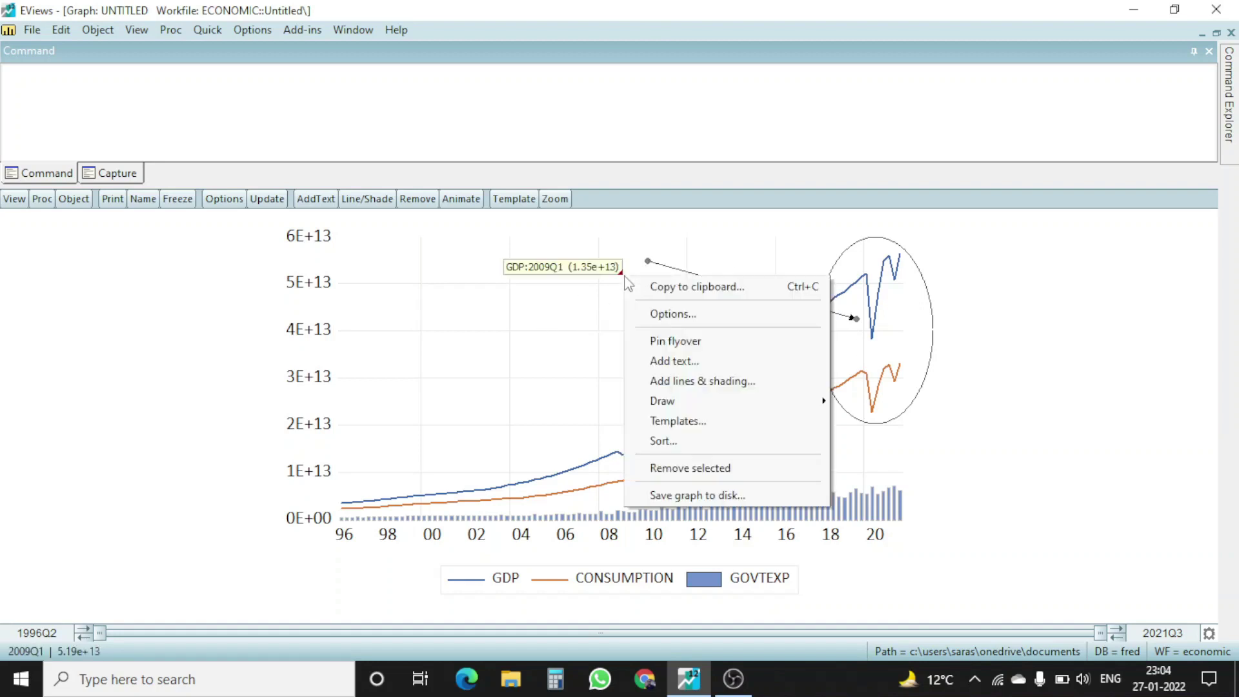
- Add a Shaded Area via Add lines & shading and begin editing its start date
{"action": "left_click", "coordinate": [651, 383]}
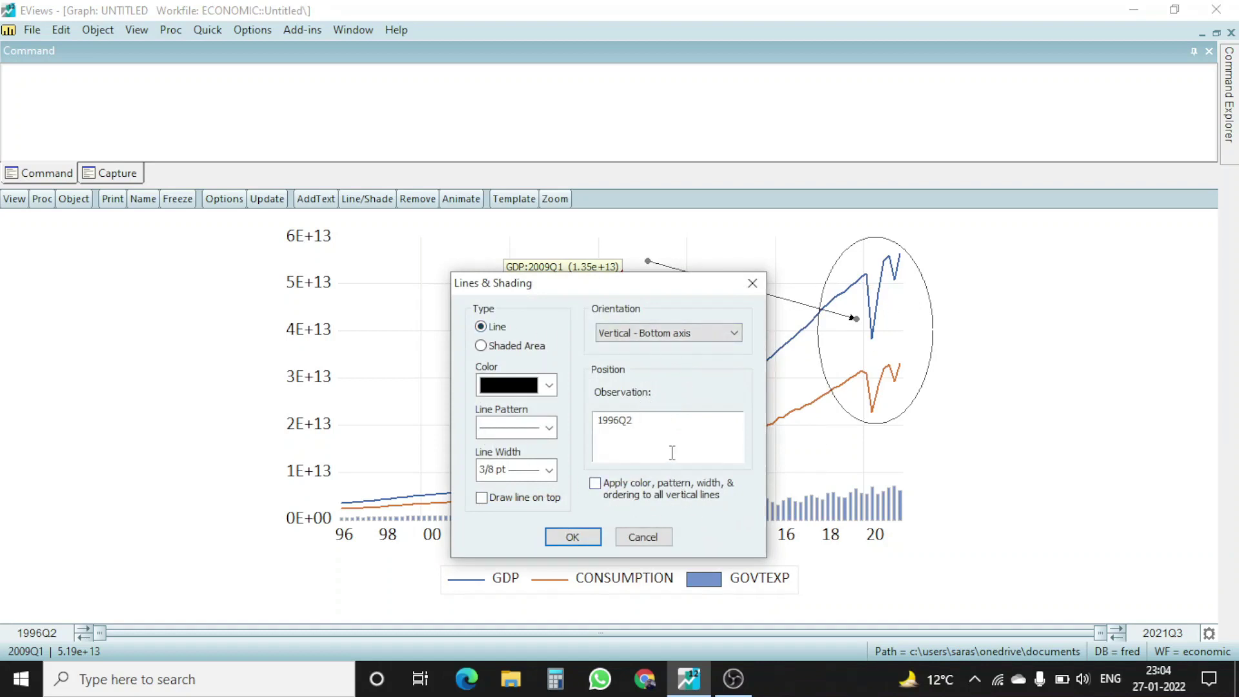
{"action": "left_click", "coordinate": [521, 347]}
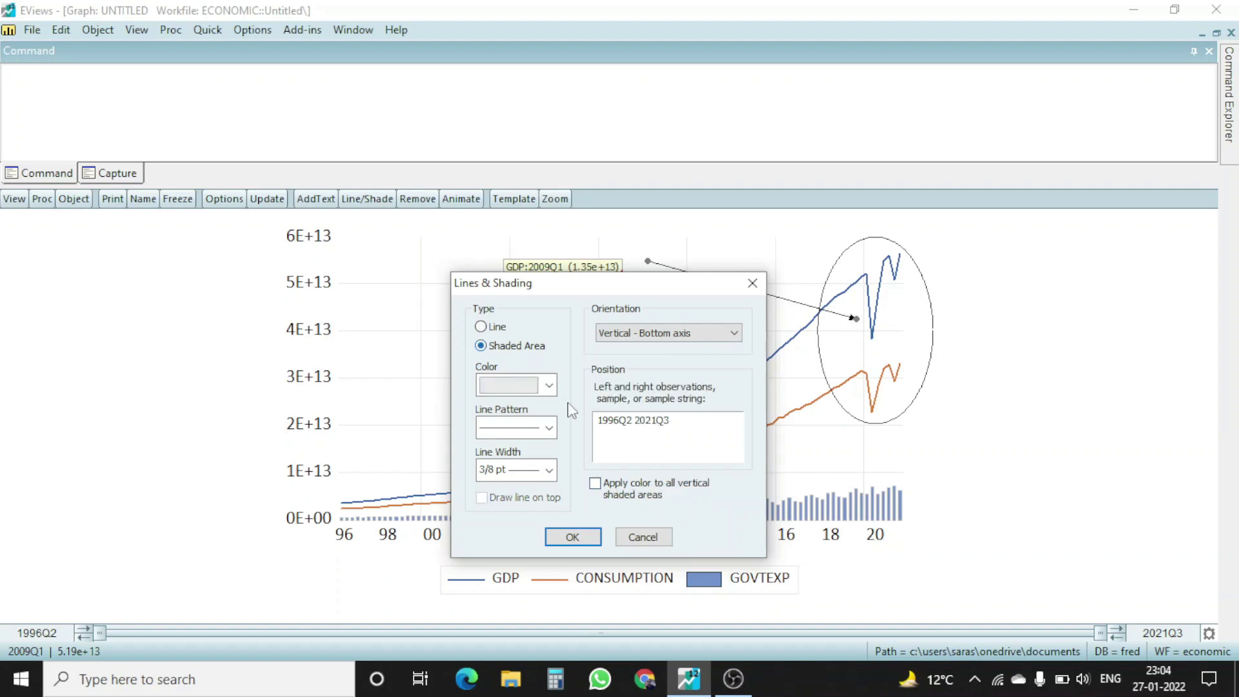
{"action": "double_click", "coordinate": [619, 420]}
{"action": "left_click", "coordinate": [618, 421]}
{"action": "key", "text": "BackSpace"}
{"action": "type", "text": "5"}
{"action": "key", "text": "ctrl+z"}
- Set the shading start to 2019Q4 so the band spans 2019Q4–2021Q3, and apply it
{"action": "left_click_drag", "start_coordinate": [598, 421], "coordinate": [614, 421]}
{"action": "type", "text": "20"}
{"action": "key", "text": "Delete"}
{"action": "type", "text": "19"}
{"action": "key", "text": "Delete"}
{"action": "type", "text": "4"}
{"action": "left_click", "coordinate": [584, 537]}
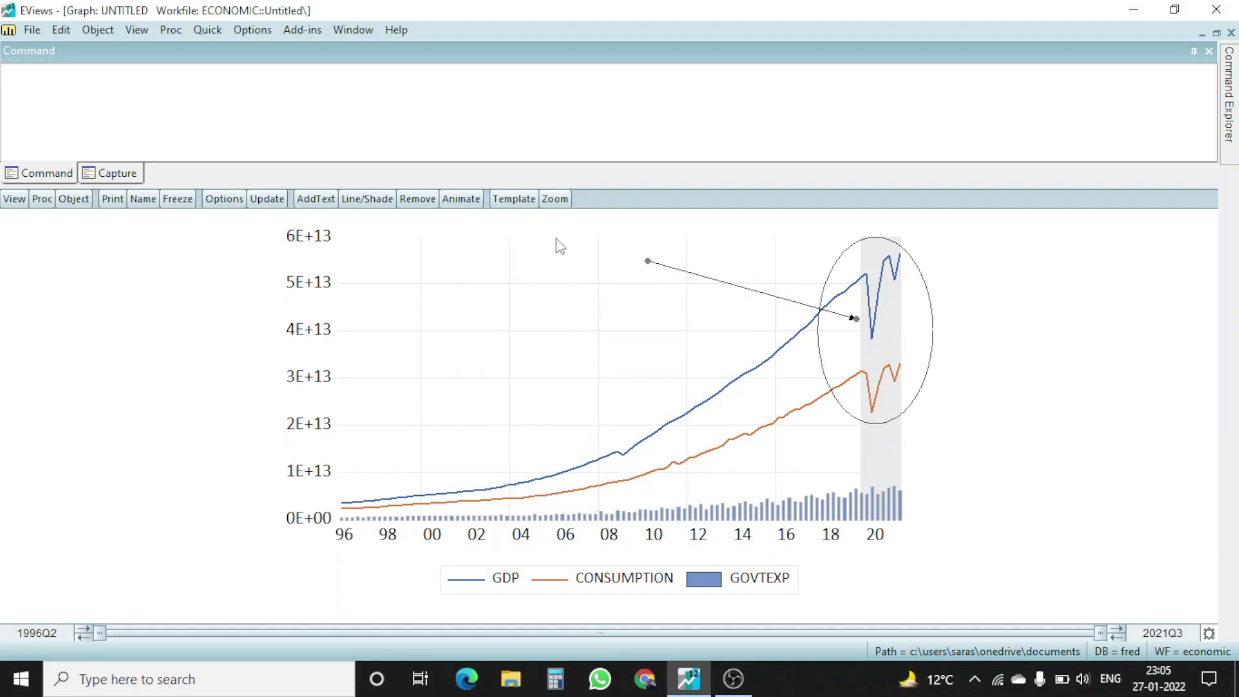
{"action": "right_click", "coordinate": [505, 315]}
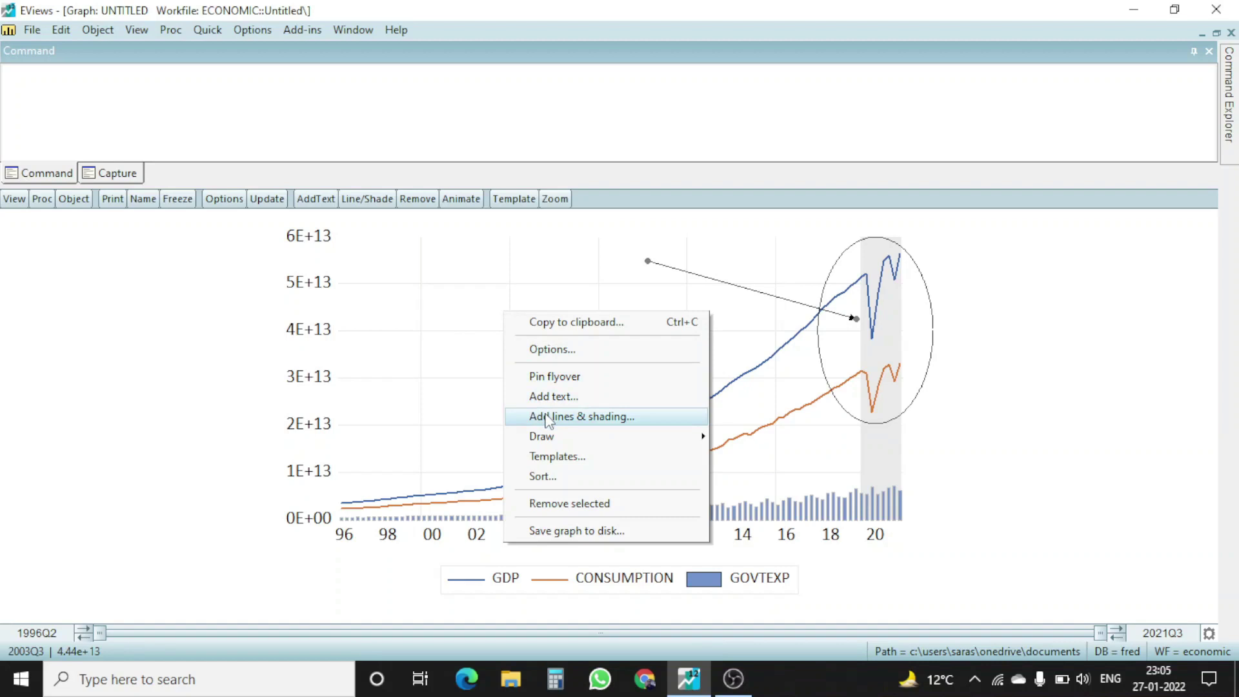
{"action": "left_click", "coordinate": [595, 395]}
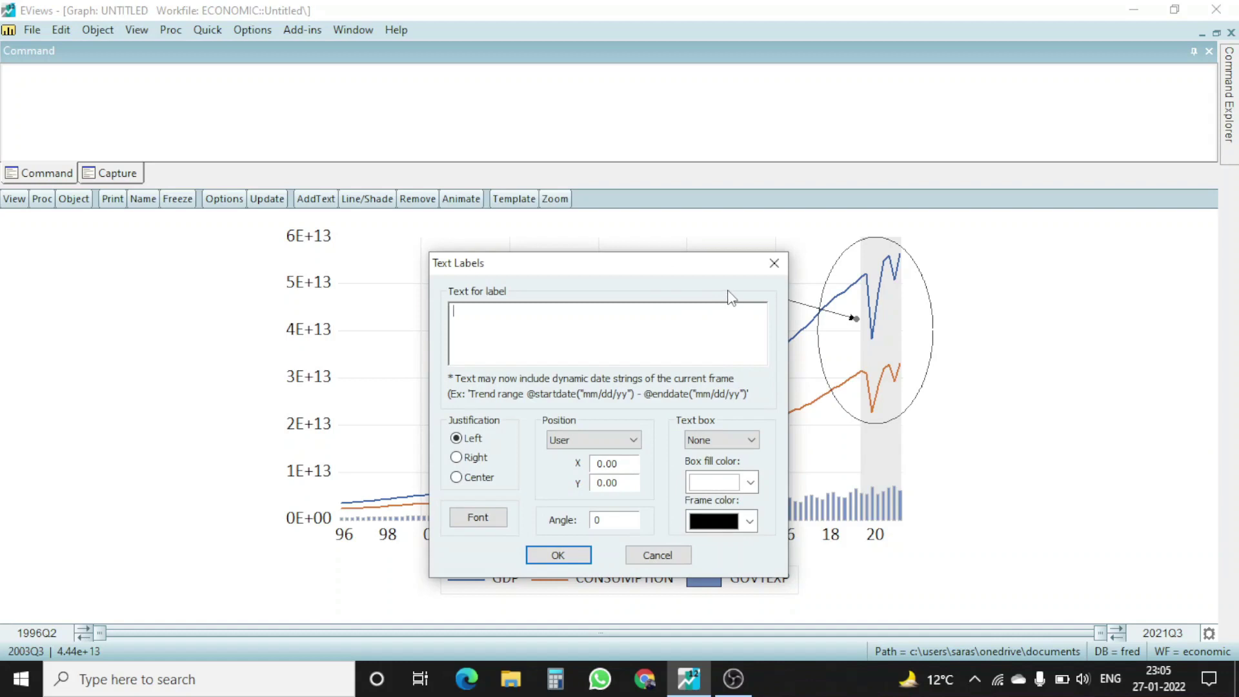
{"action": "left_click", "coordinate": [775, 265]}
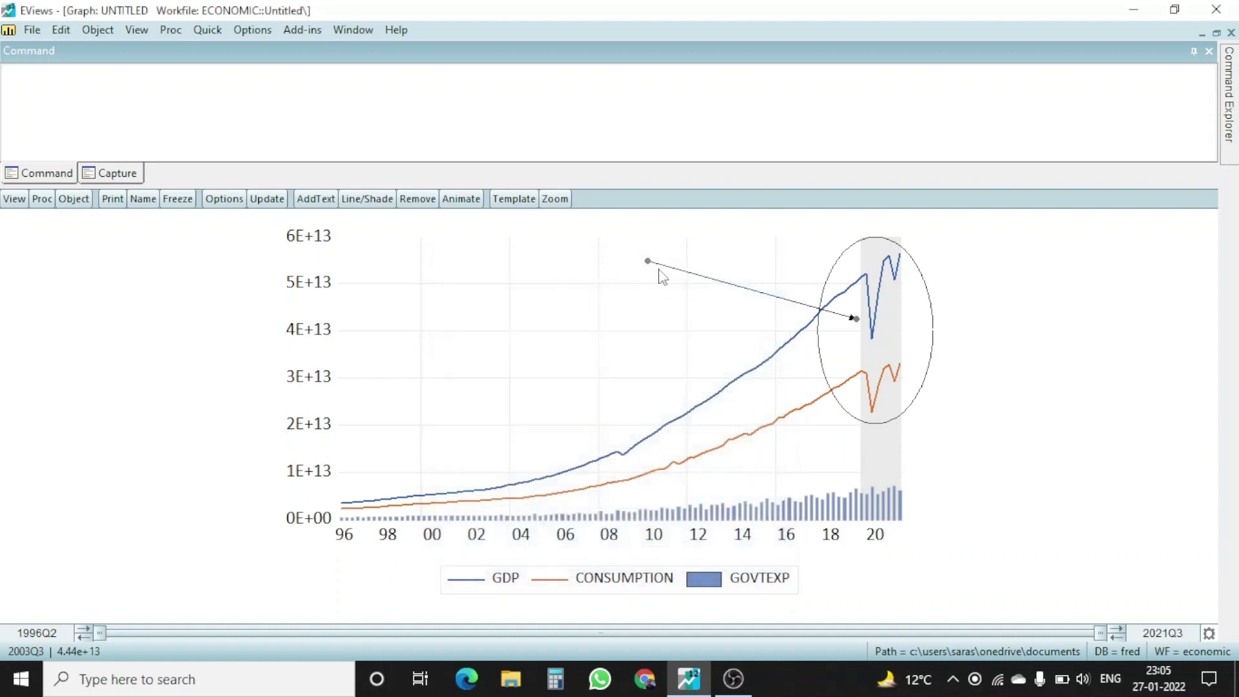
{"action": "right_click", "coordinate": [578, 278]}
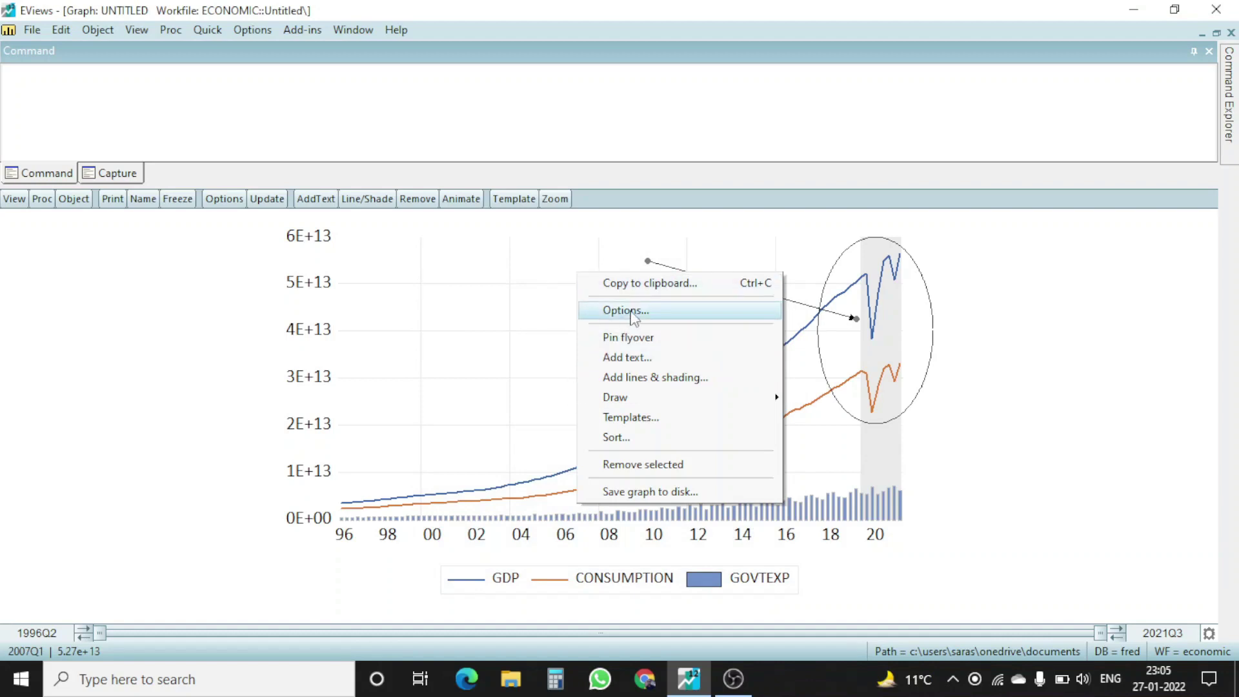
{"action": "left_click", "coordinate": [649, 318]}
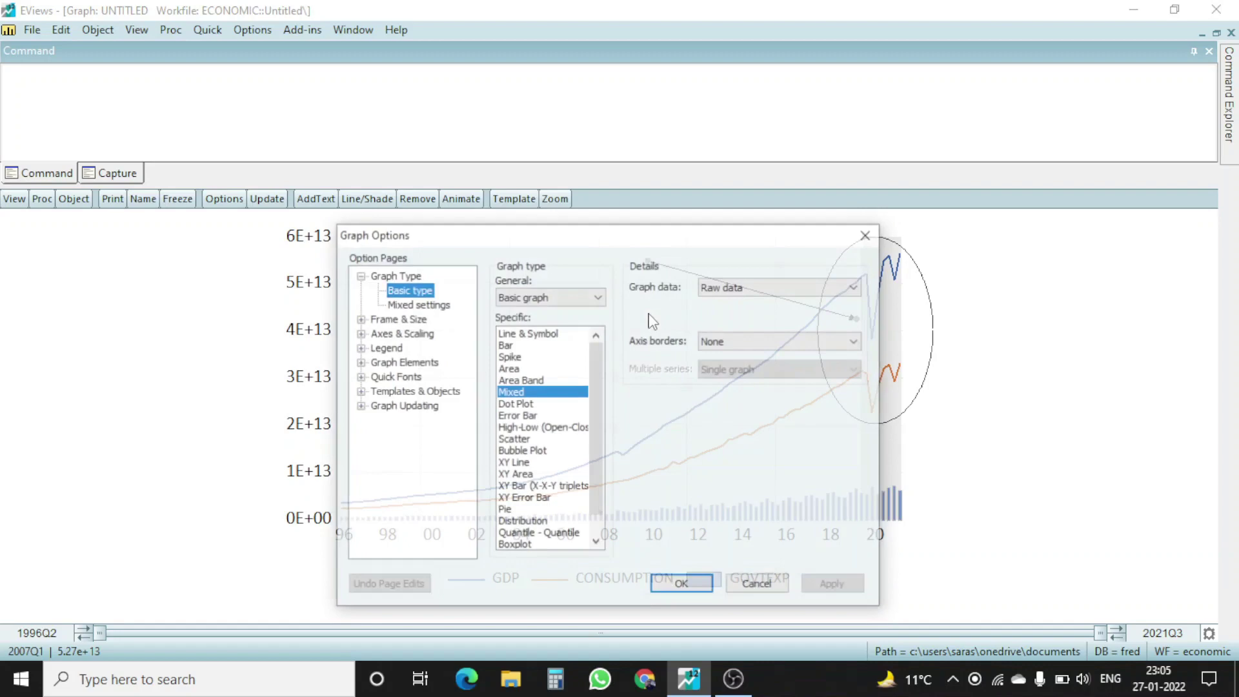
{"action": "left_click", "coordinate": [867, 238]}
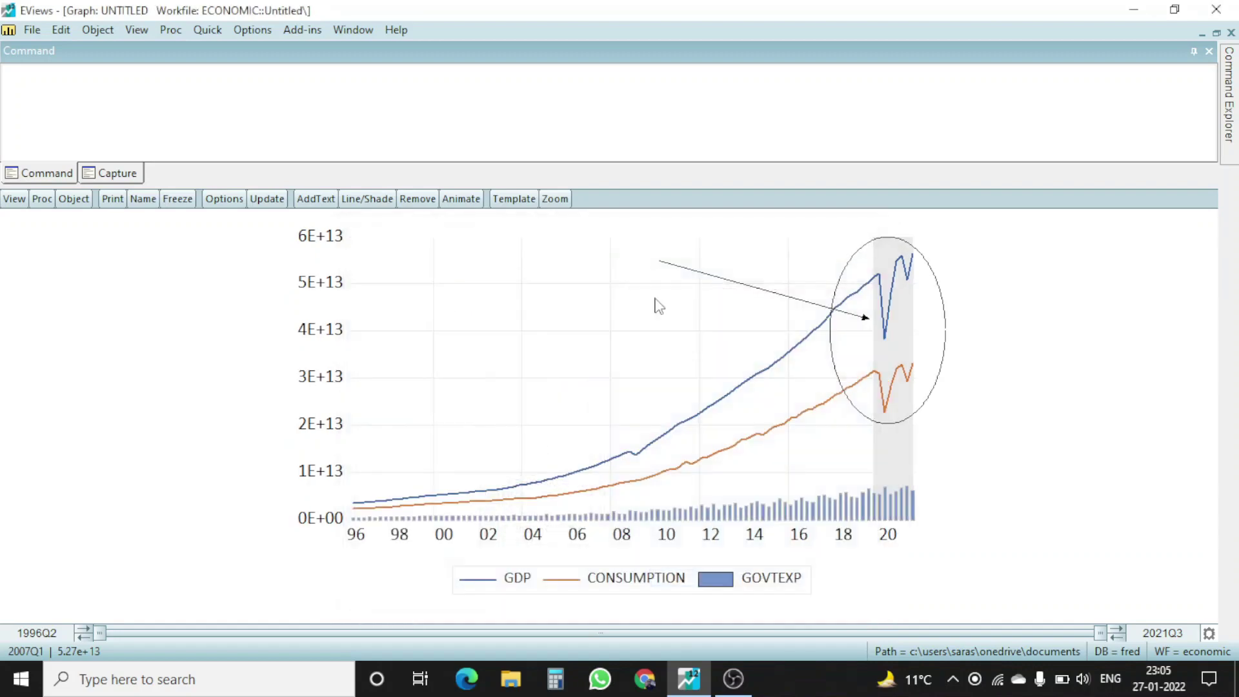
{"action": "right_click", "coordinate": [522, 304]}
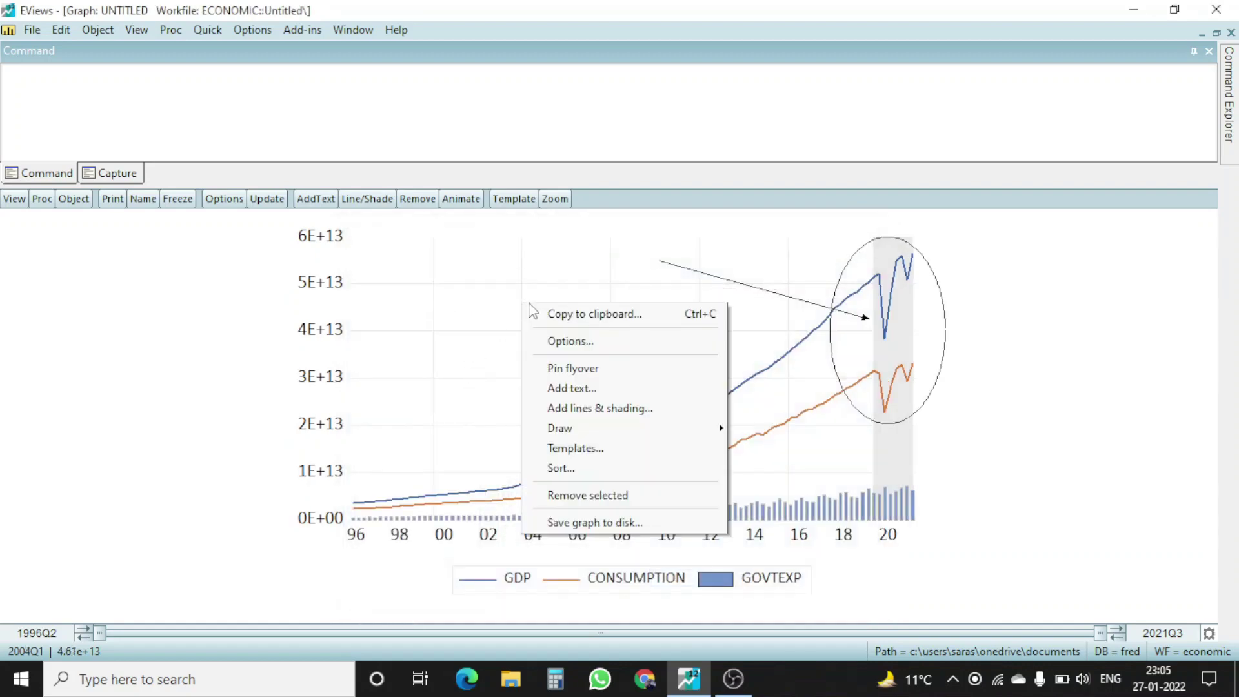
{"action": "left_click", "coordinate": [606, 410]}
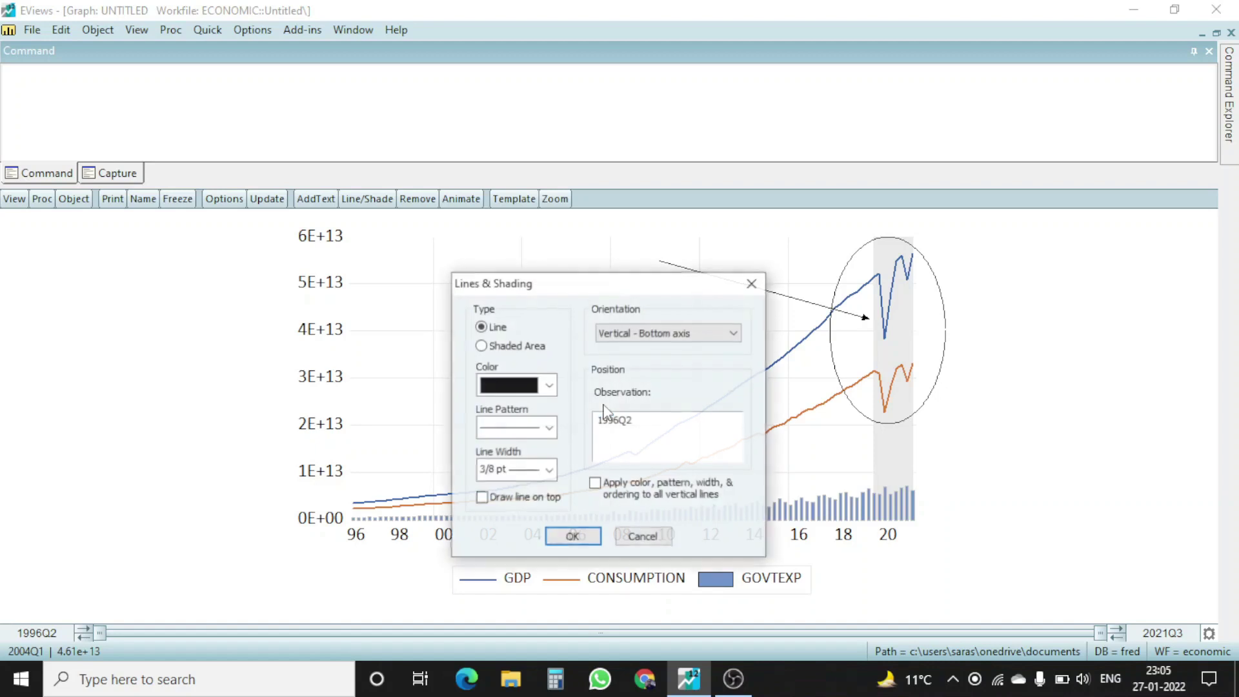
{"action": "left_click", "coordinate": [752, 284]}
{"action": "right_click", "coordinate": [656, 323]}
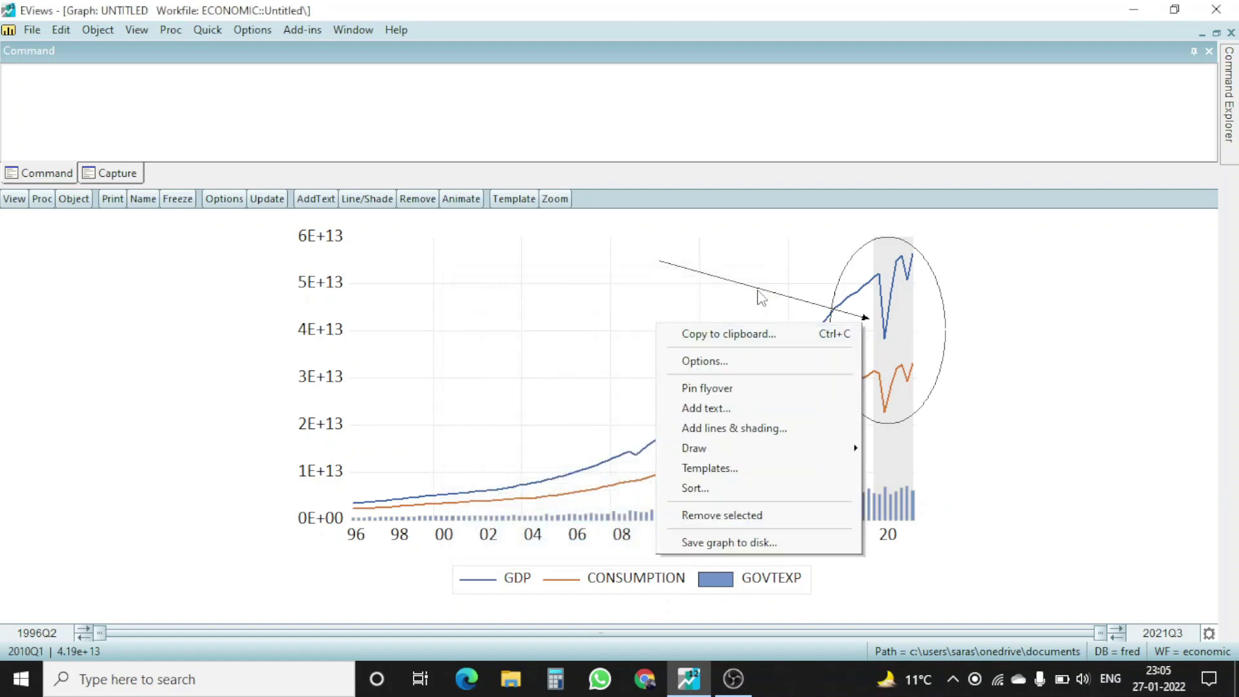
{"action": "left_click", "coordinate": [760, 290]}
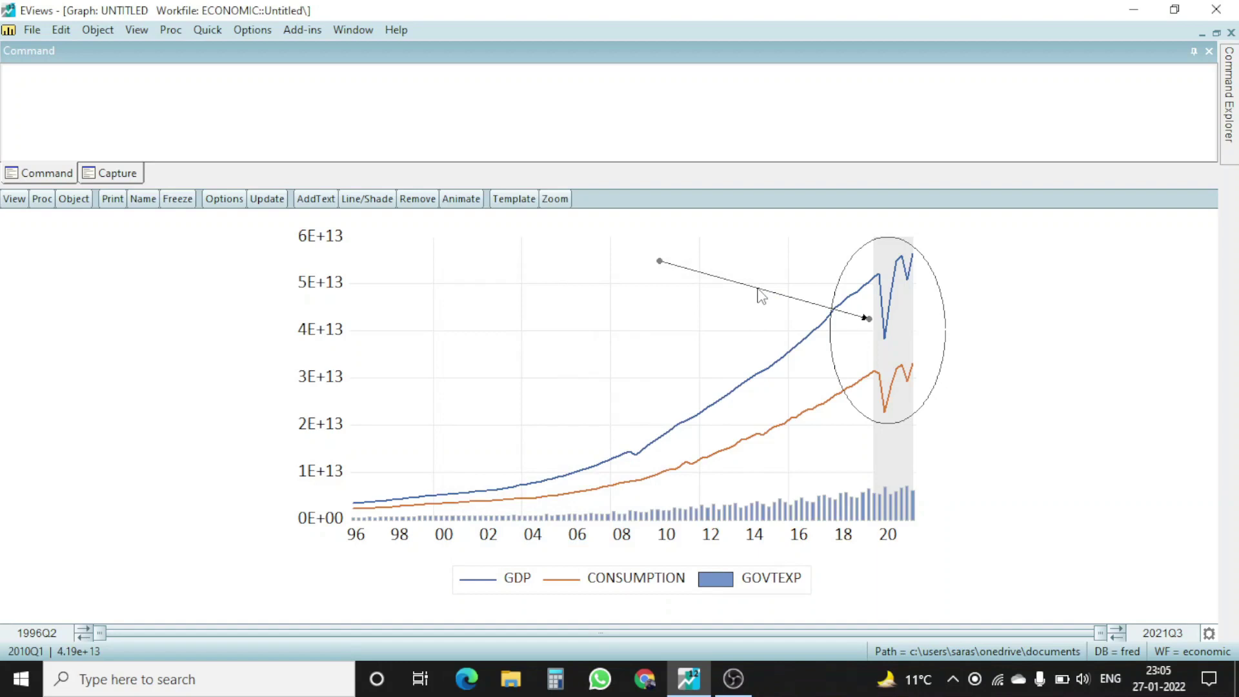
{"action": "right_click", "coordinate": [761, 295]}
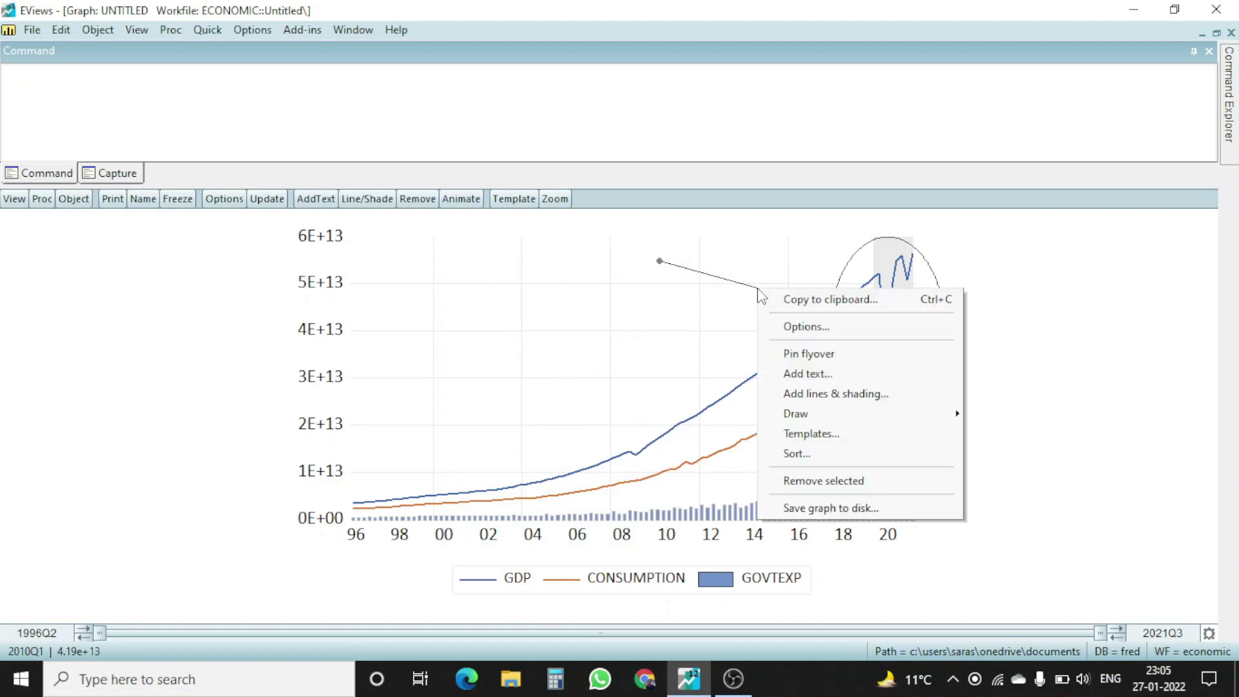
{"action": "left_click", "coordinate": [824, 395]}
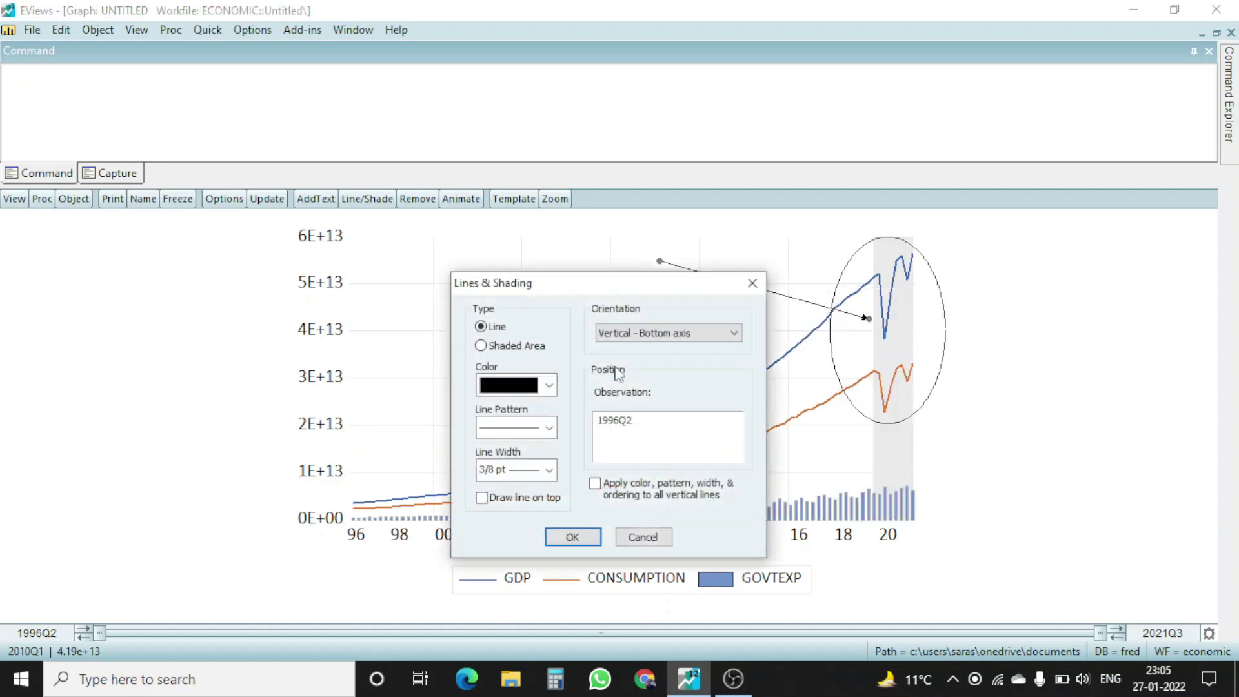
{"action": "left_click", "coordinate": [493, 347]}
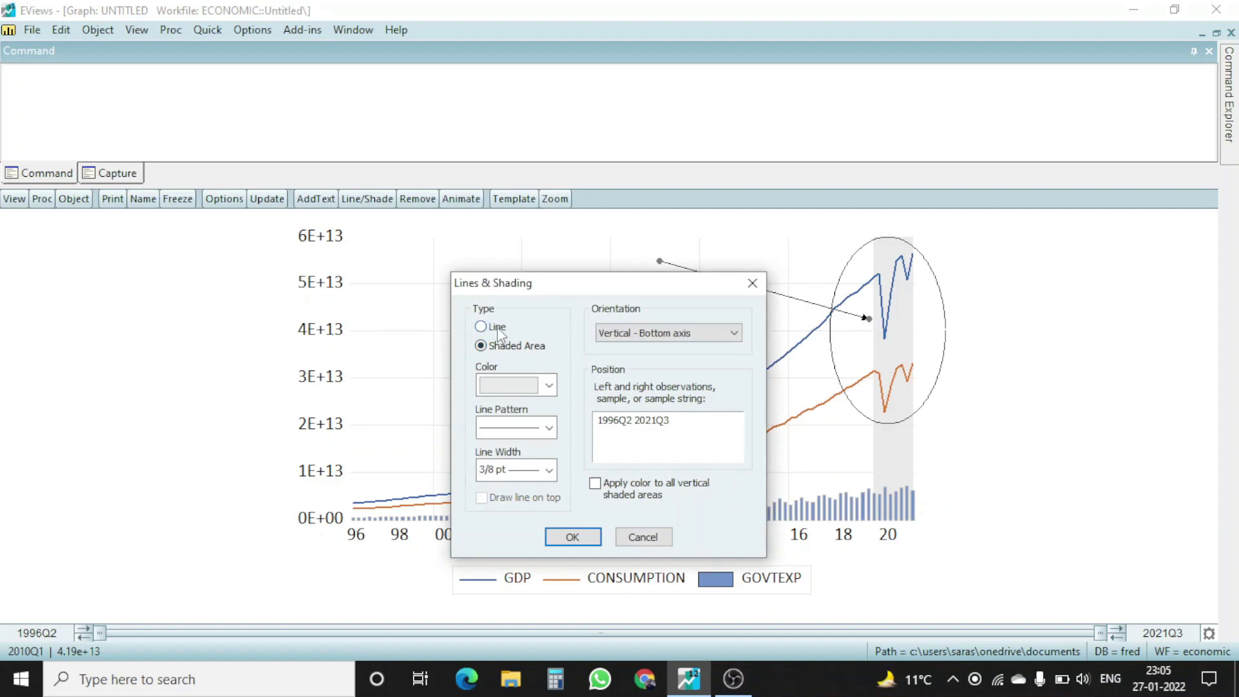
{"action": "left_click", "coordinate": [497, 328]}
{"action": "left_click", "coordinate": [753, 284]}
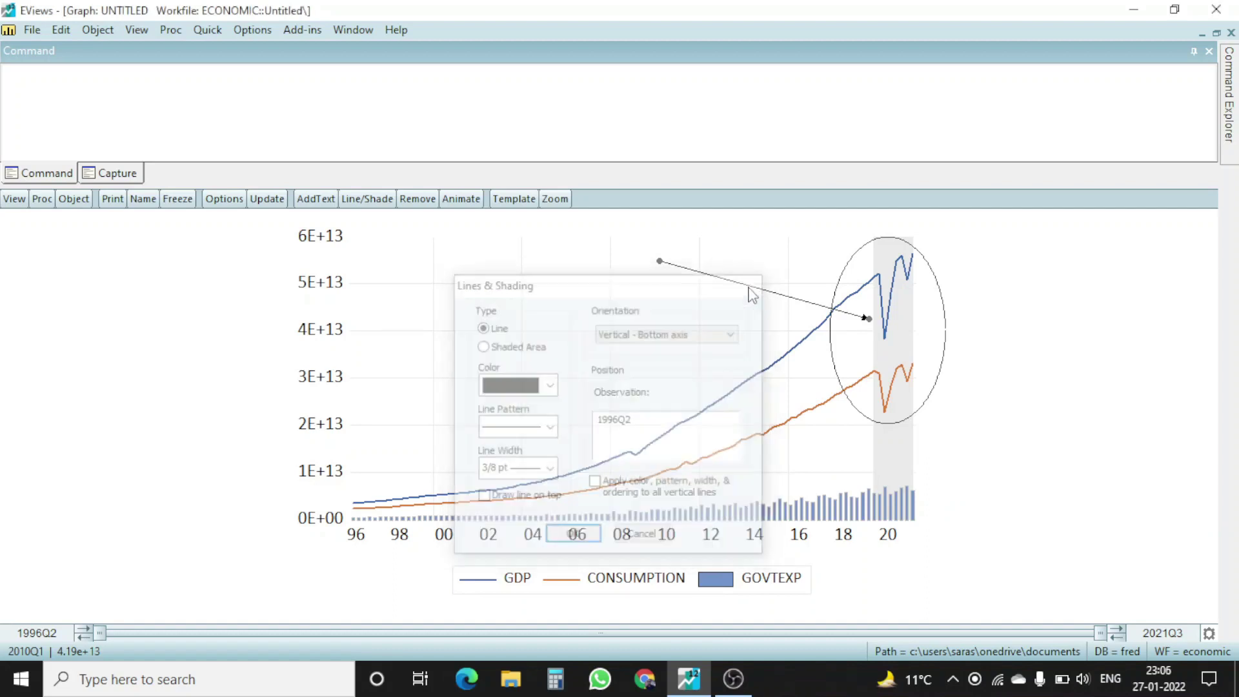
{"action": "right_click", "coordinate": [851, 332]}
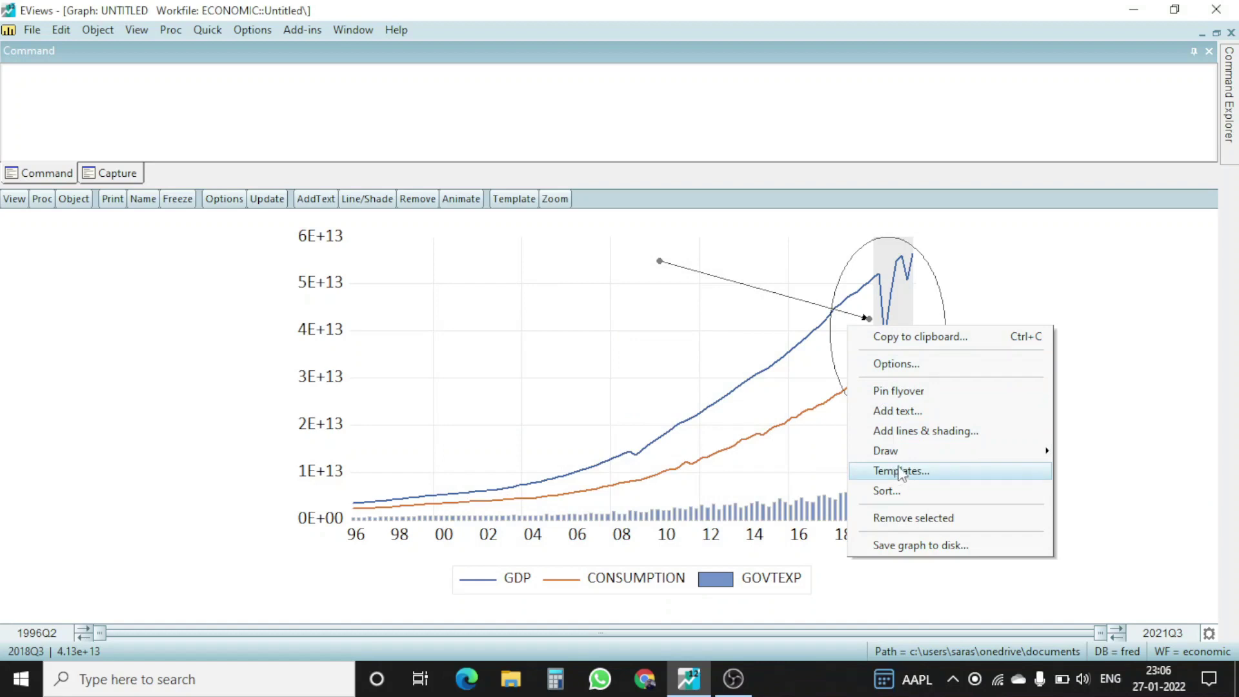
{"action": "mouse_move", "coordinate": [920, 450]}
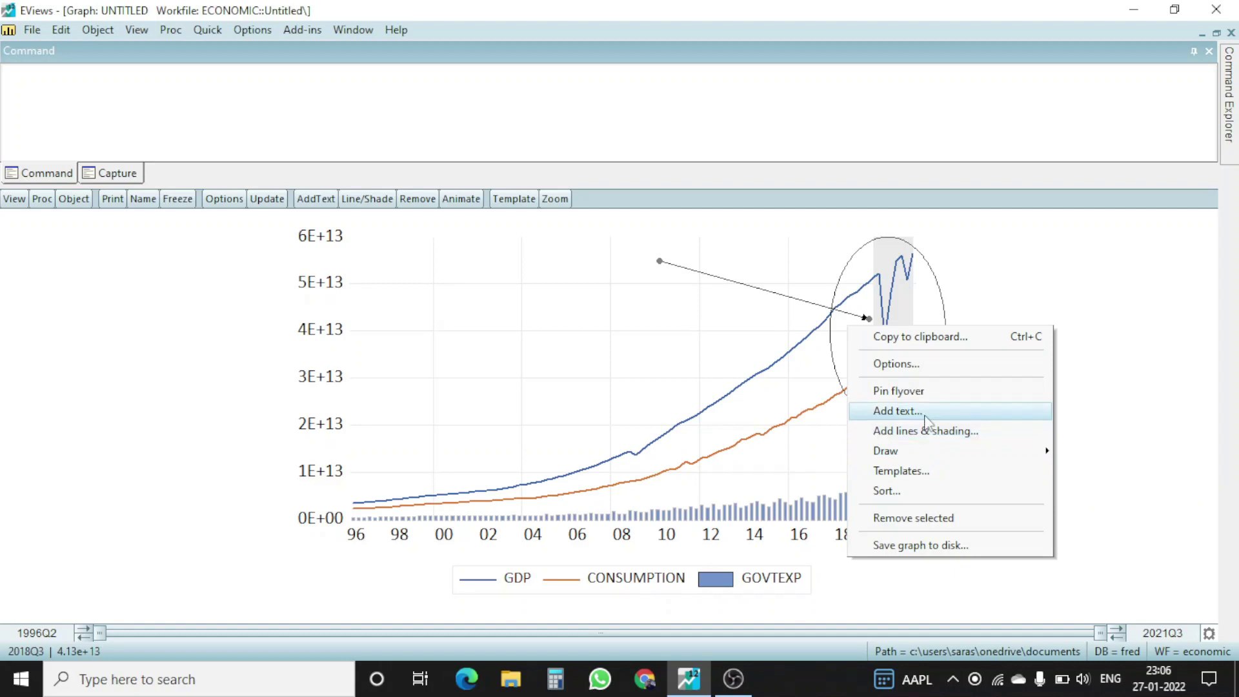
{"action": "left_click", "coordinate": [741, 284]}
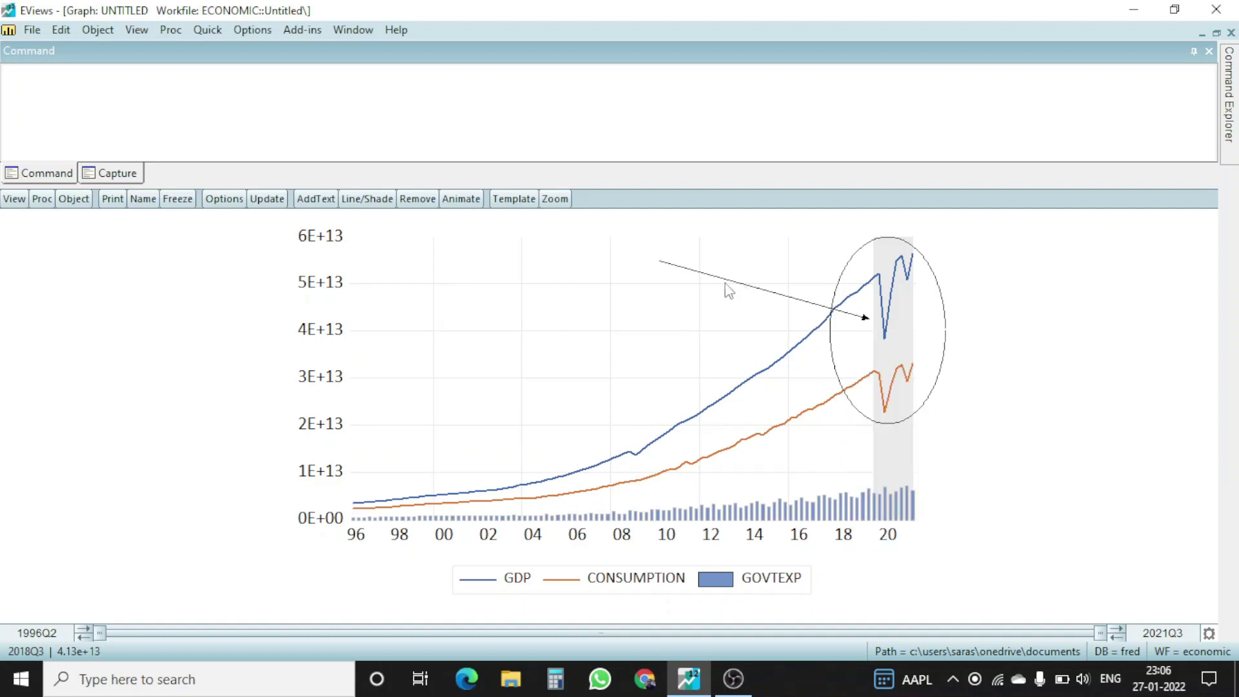
- Add a text label reading 'Pandemic' to the graph
{"action": "right_click", "coordinate": [595, 266]}
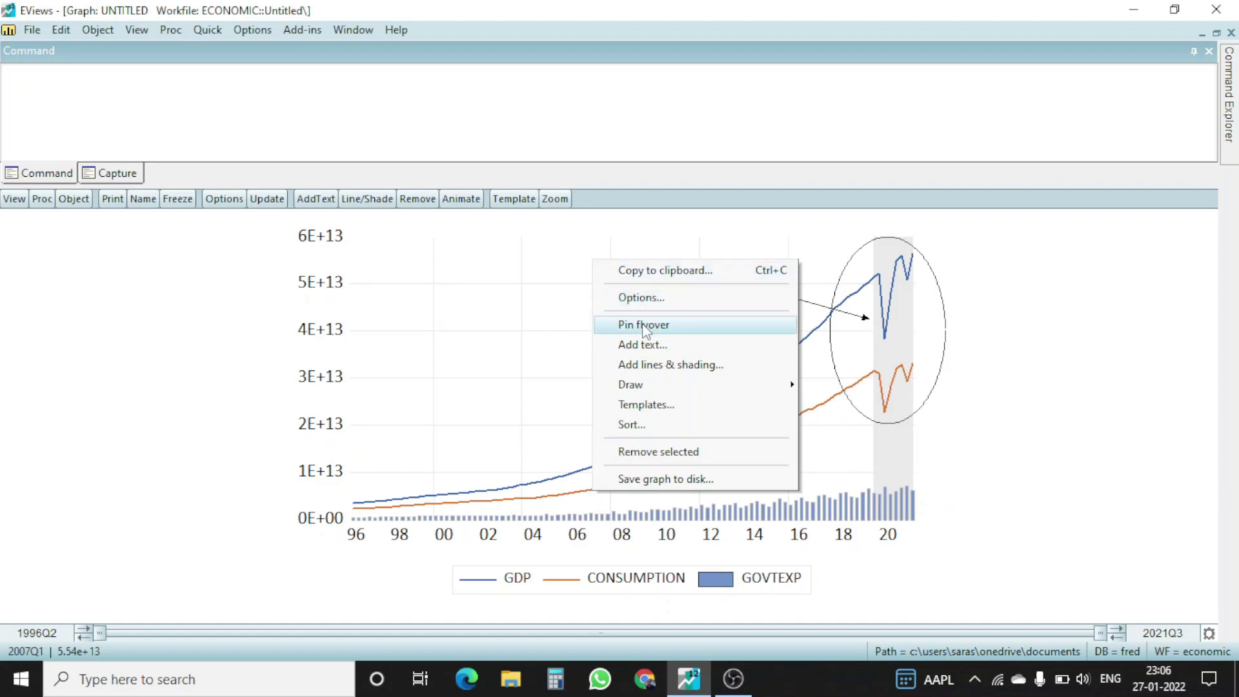
{"action": "left_click", "coordinate": [678, 346]}
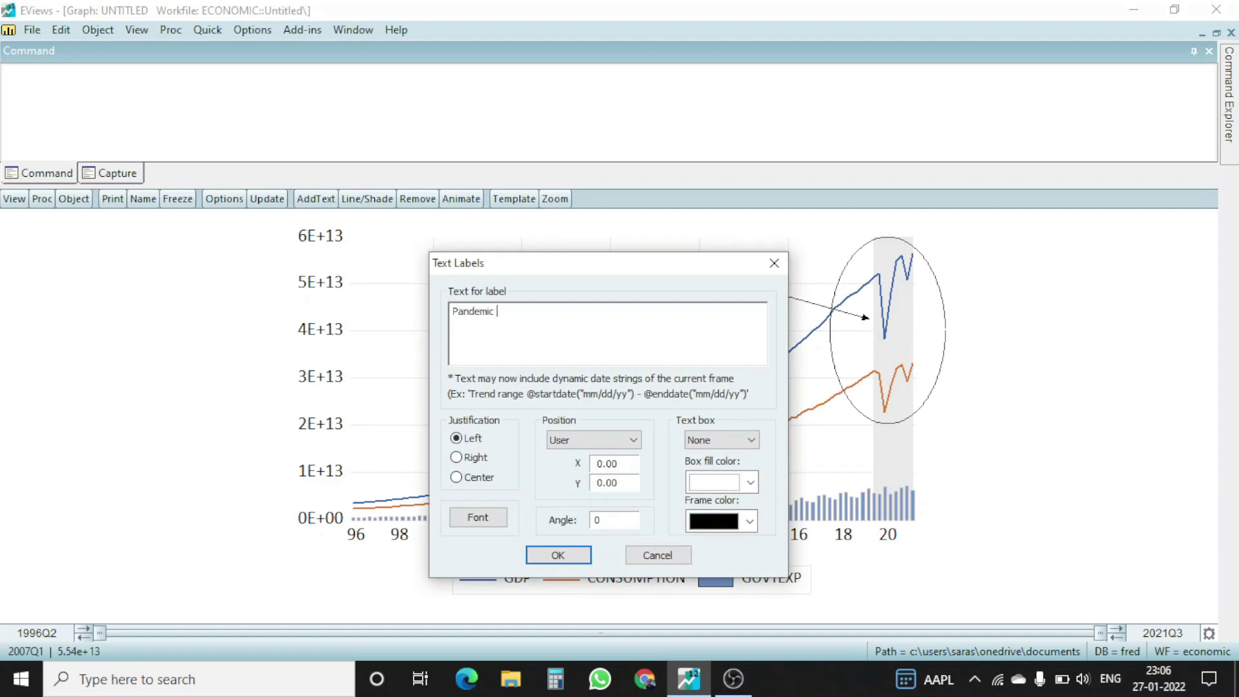
{"action": "left_click", "coordinate": [559, 557]}
- Move the 'Pandemic' label to sit just above the arrow's tail
{"action": "left_click", "coordinate": [378, 252]}
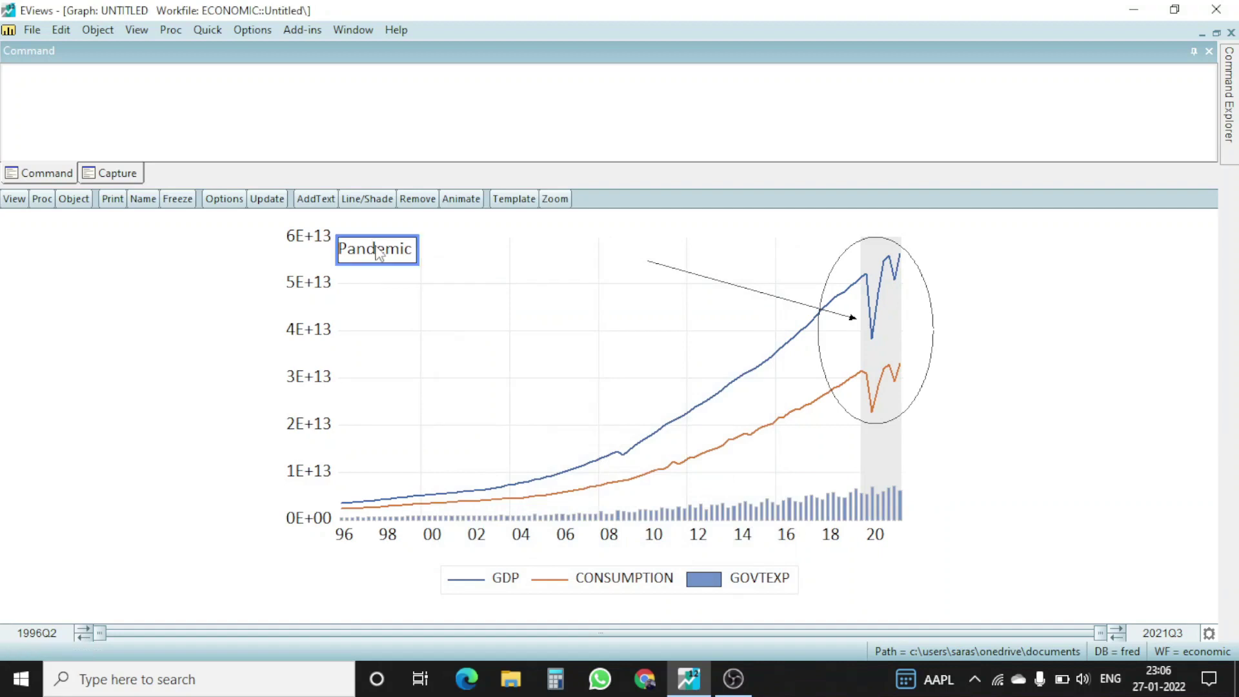
{"action": "right_click", "coordinate": [378, 254]}
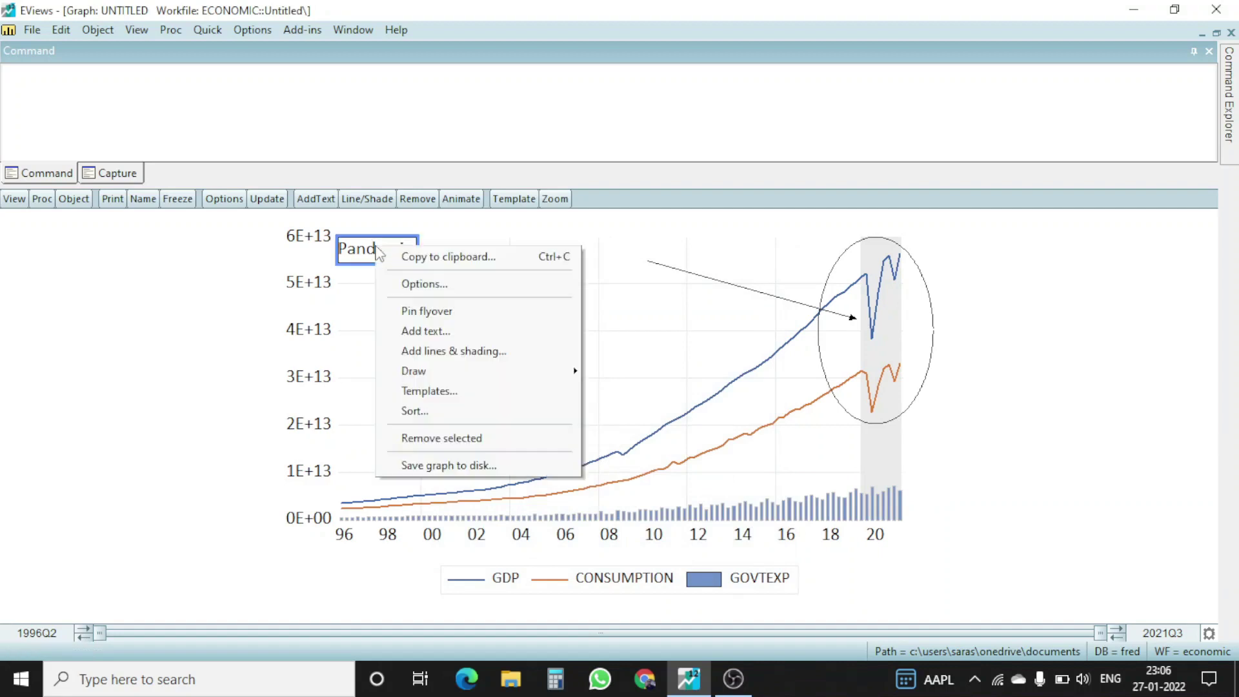
{"action": "left_click", "coordinate": [444, 333]}
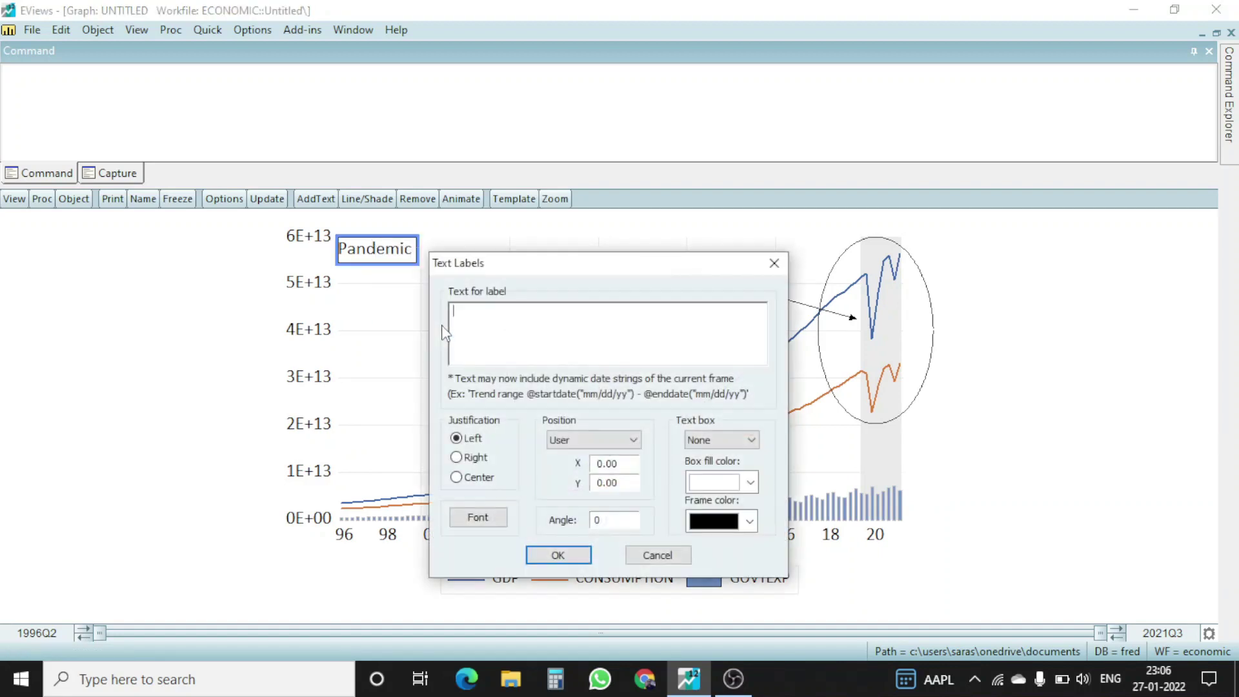
{"action": "left_click", "coordinate": [775, 263]}
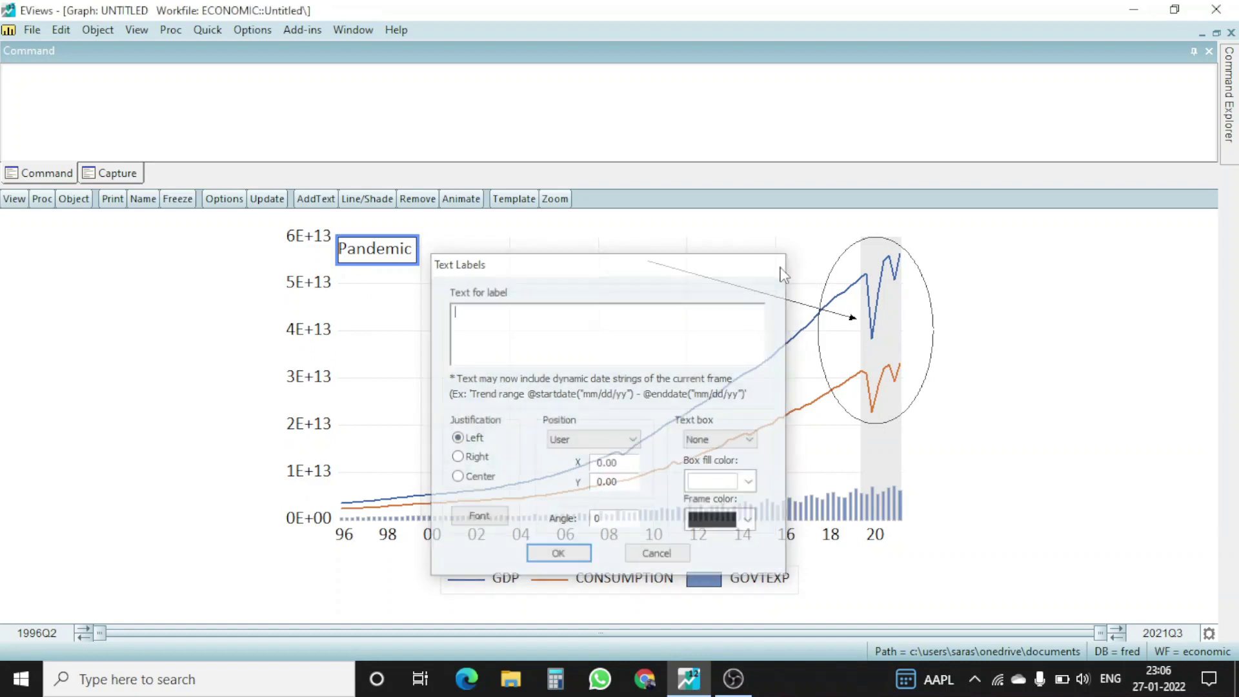
{"action": "left_click_drag", "start_coordinate": [450, 258], "coordinate": [671, 251]}
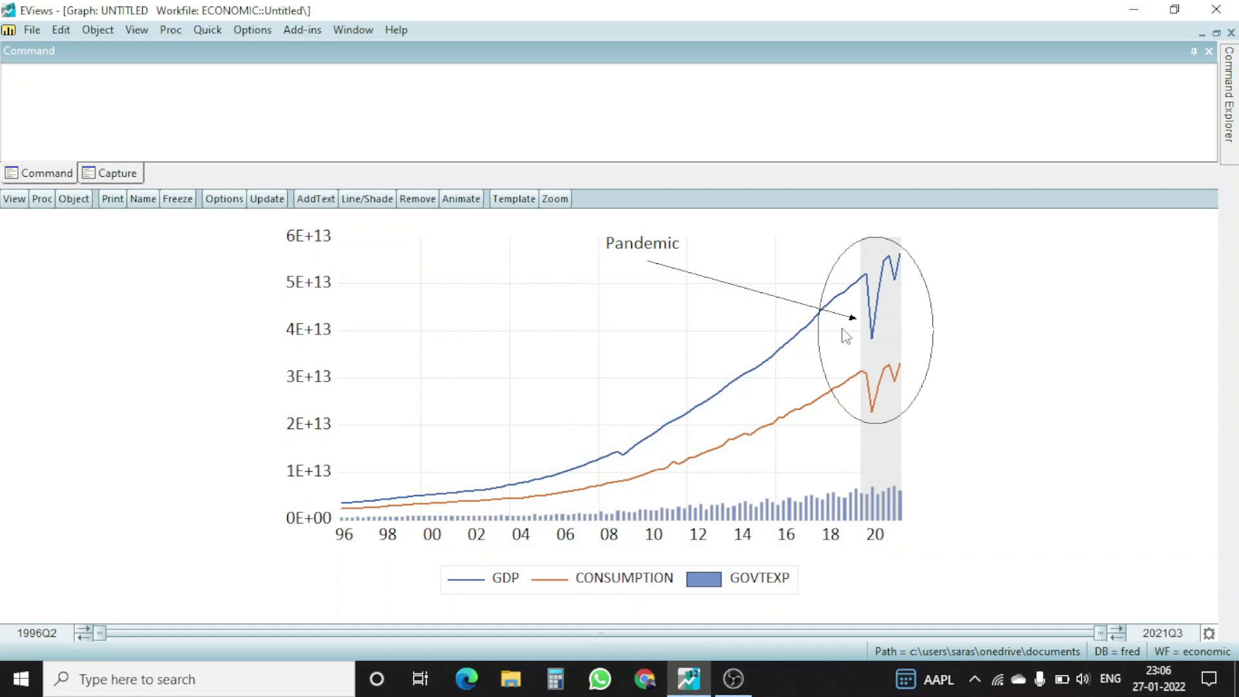